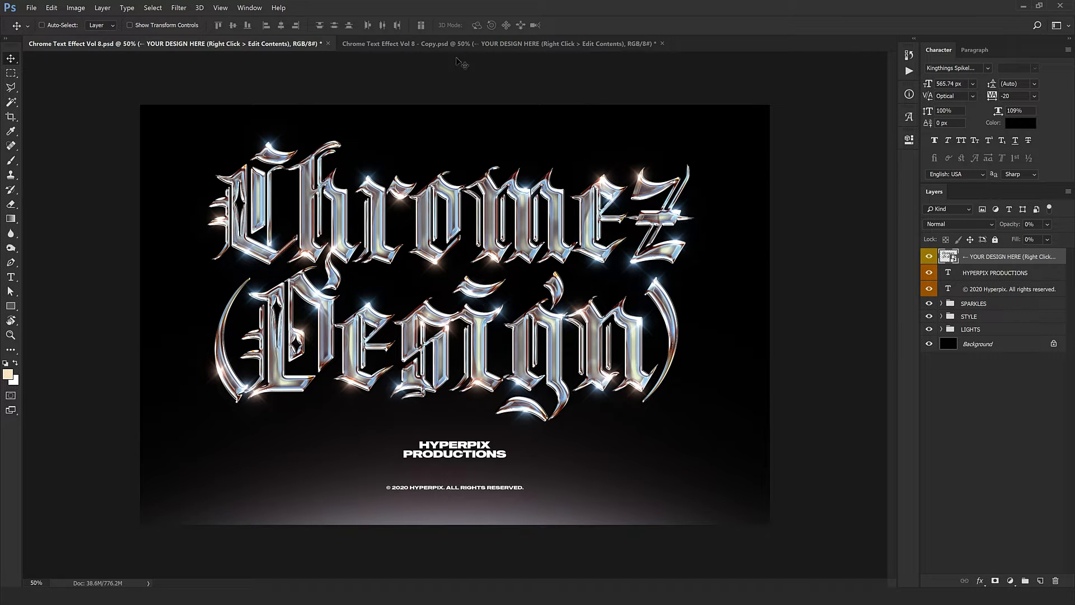
Open the contents of the YOUR DESIGN HERE smart object in Chrome Text Effect Vol 8.psd for editing.
key("ctrl+Tab")
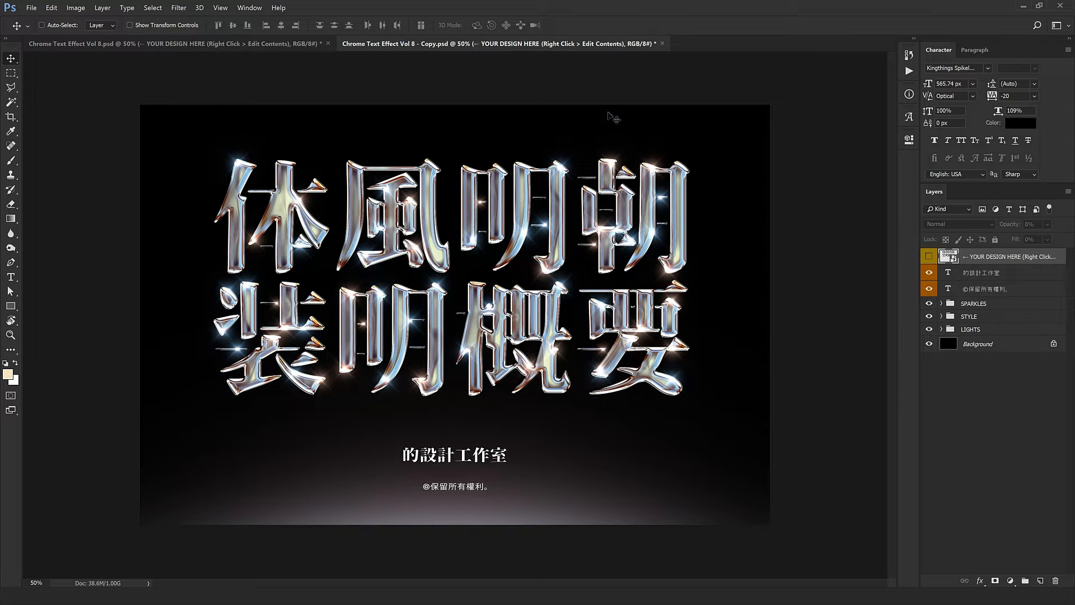
left_click(277, 45)
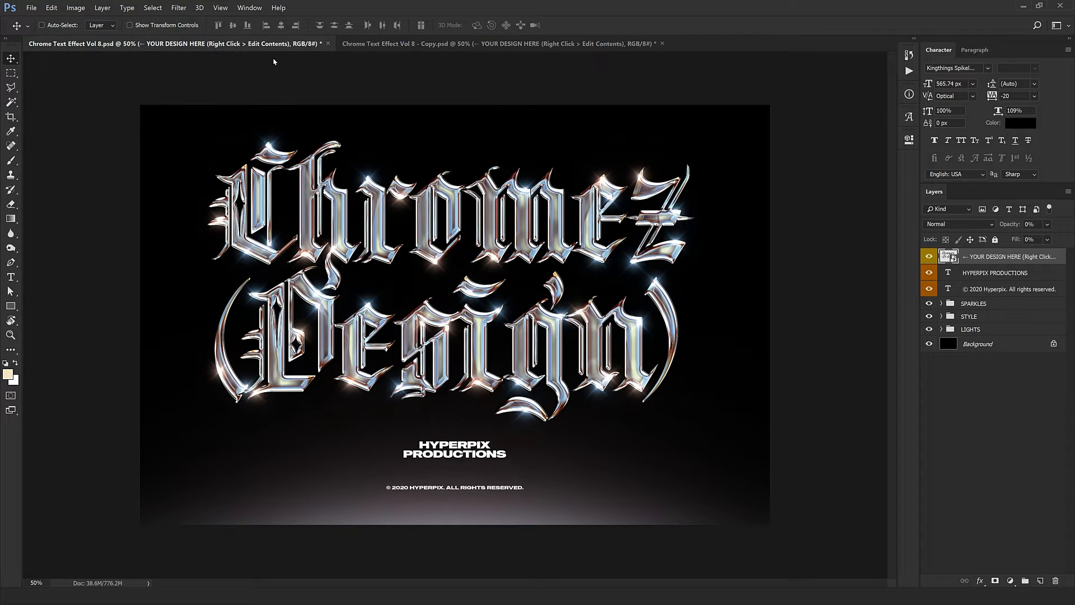
right_click(990, 261)
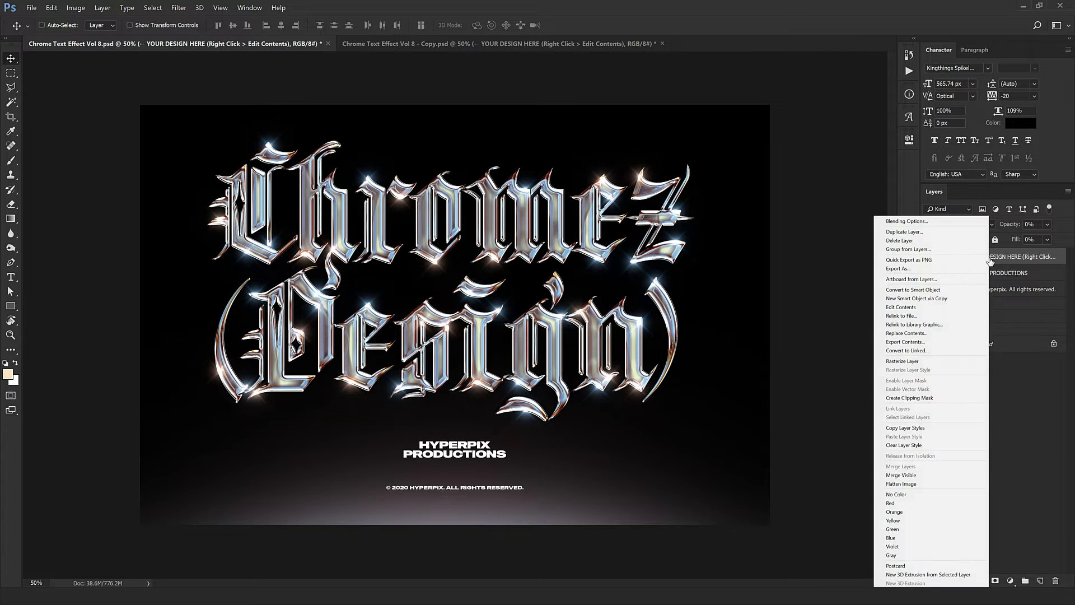
left_click(1024, 261)
right_click(995, 257)
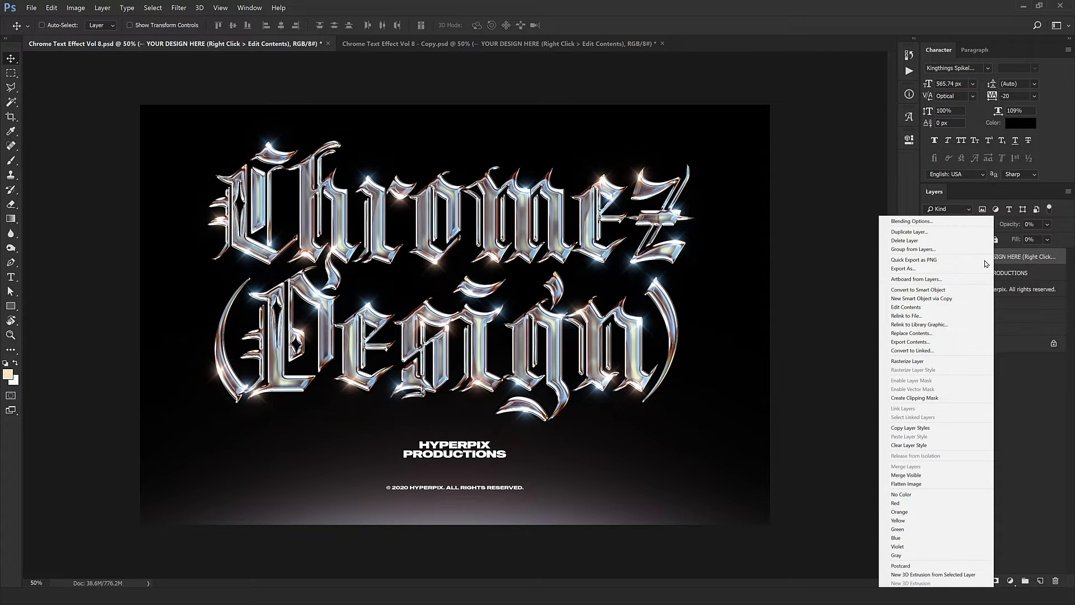
left_click(910, 308)
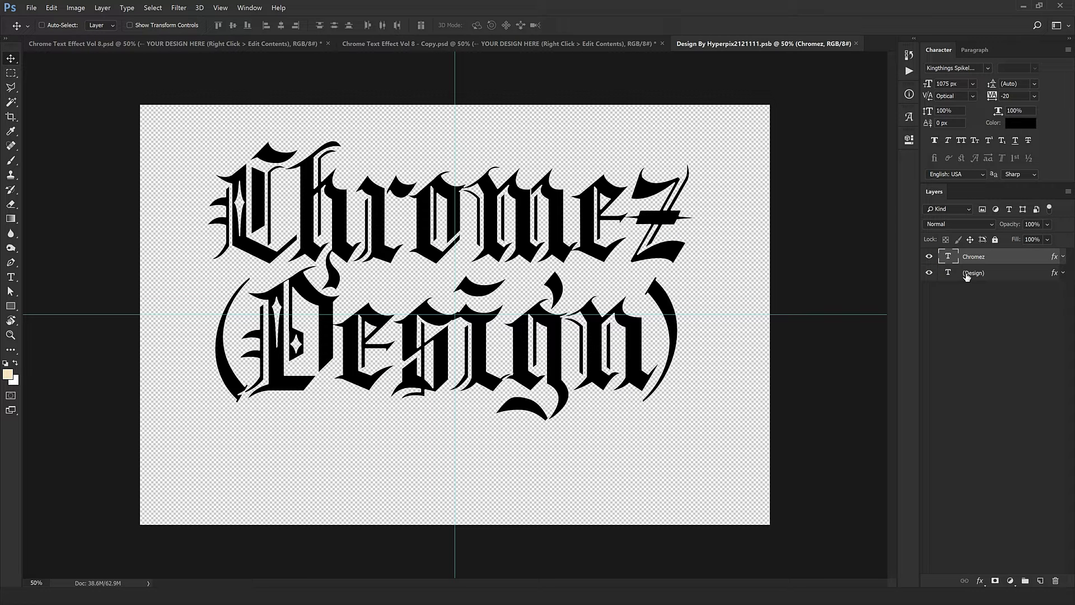
Replace the Chromez text with Hyperpix and commit the edit.
double_click(961, 258)
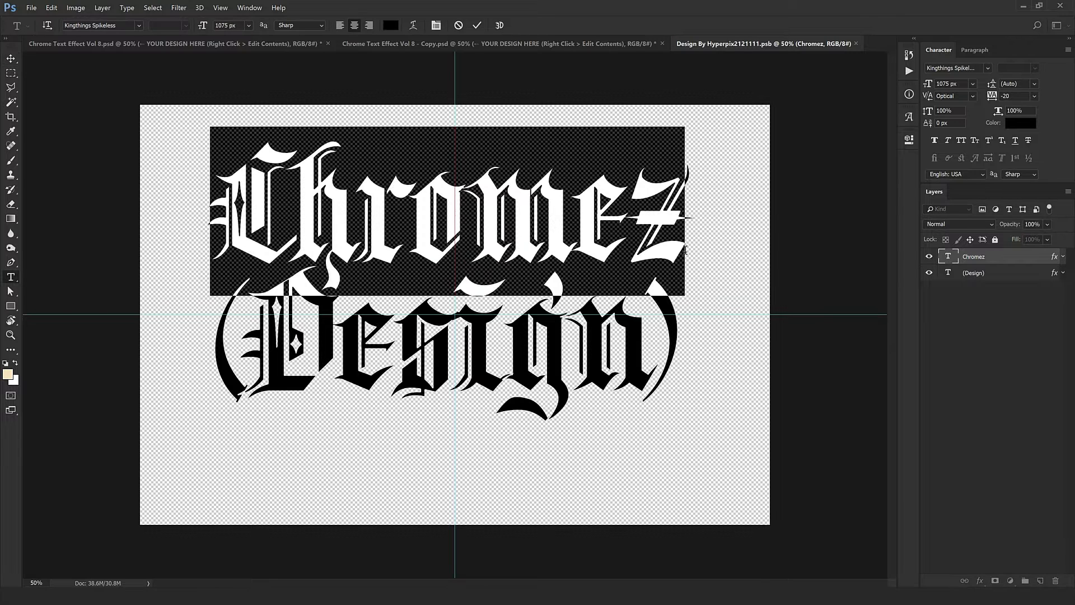
type("Hyperpix")
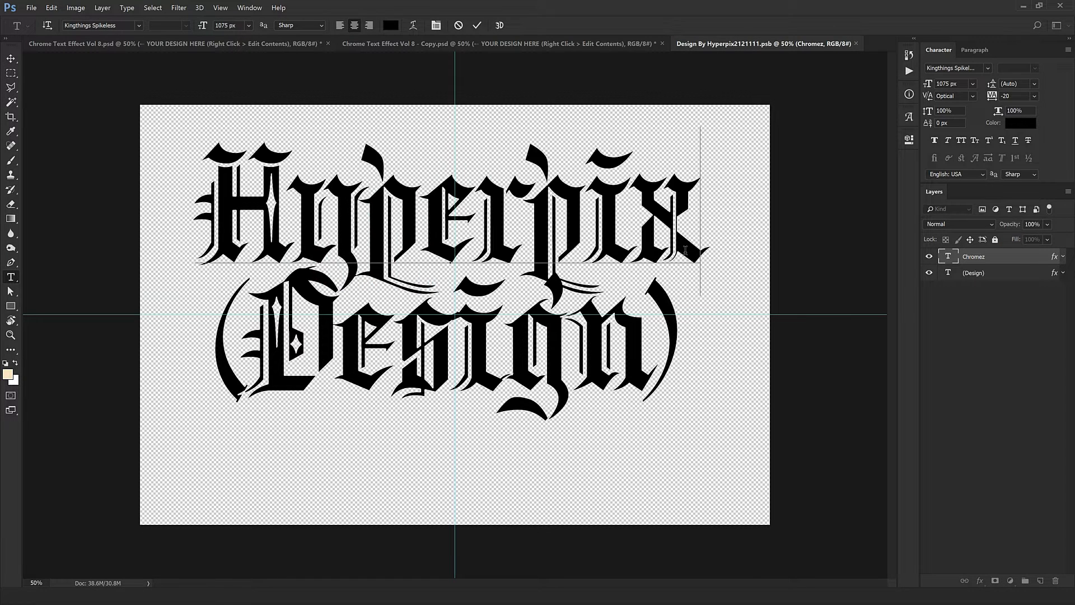
key("ctrl+Return")
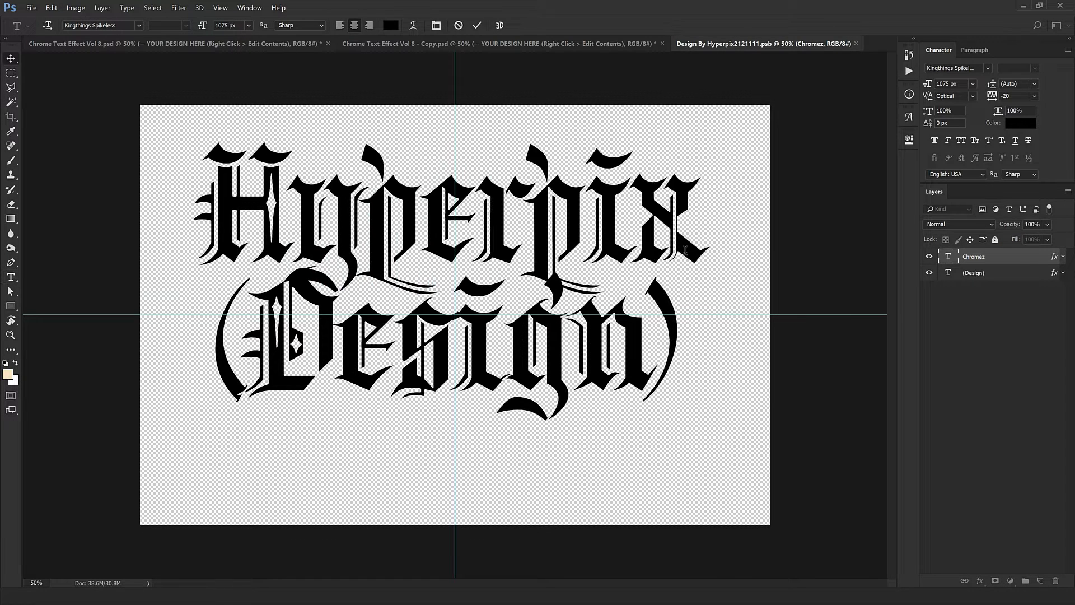
key("v")
Replace the (Design) text with Styles and commit the edit.
left_click(948, 274)
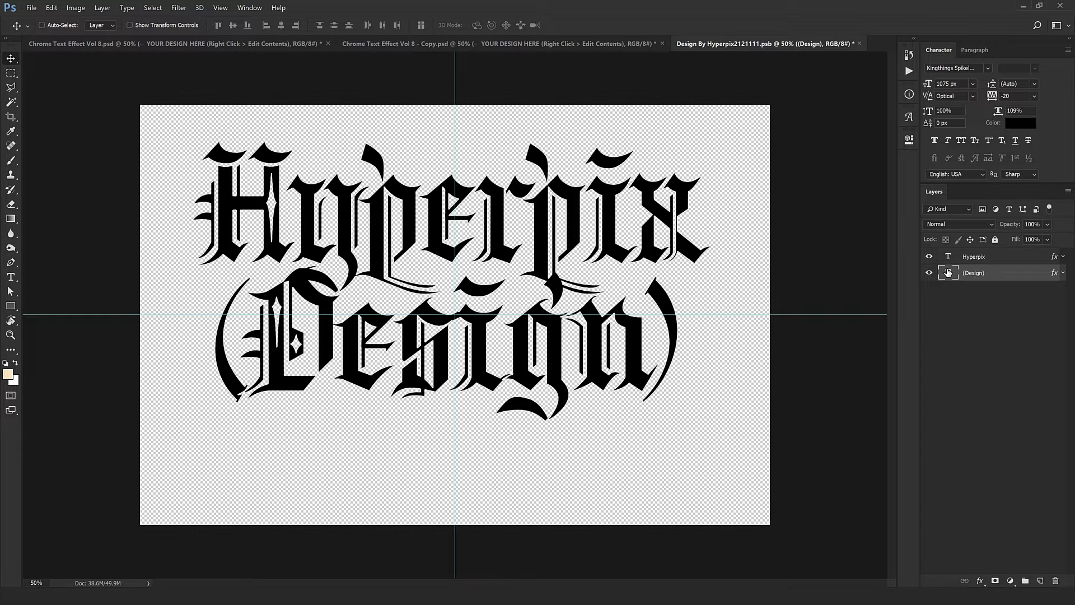
double_click(948, 273)
type("Styles")
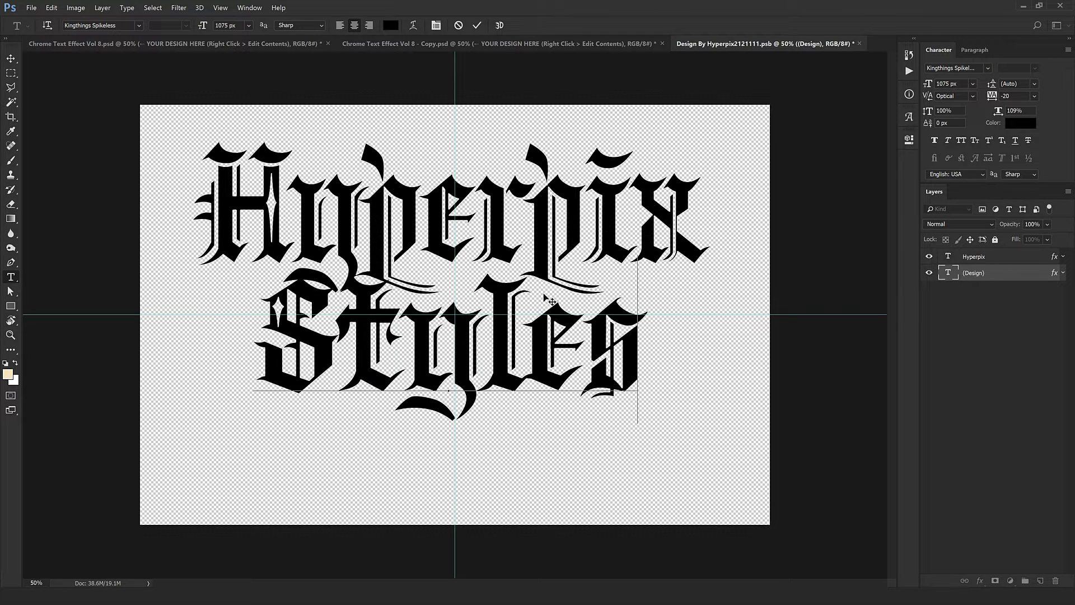
key("ctrl+Return")
key("v")
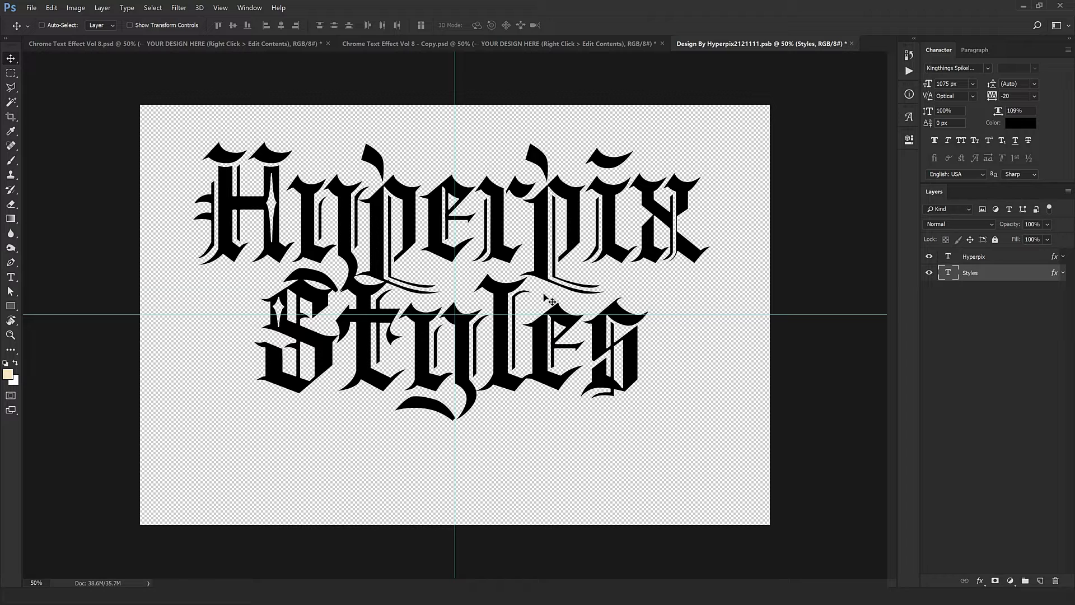
Nudge the Styles text down about 40 px, then close the smart object document, saving its changes.
key("shift+Down")
key("shift+Down")
key("shift+Down")
key("shift+Down")
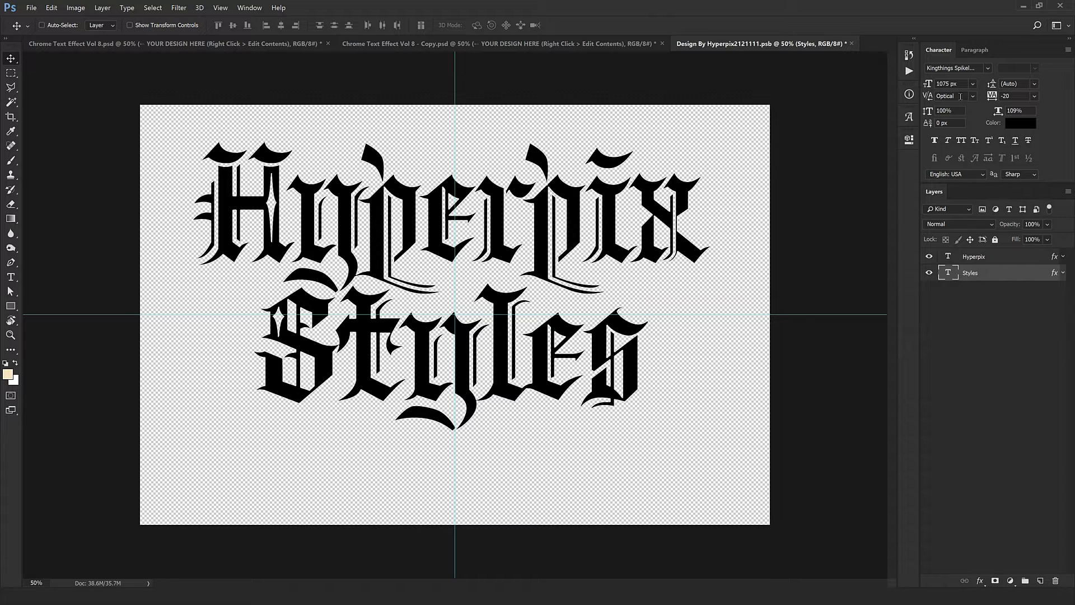
left_click(851, 45)
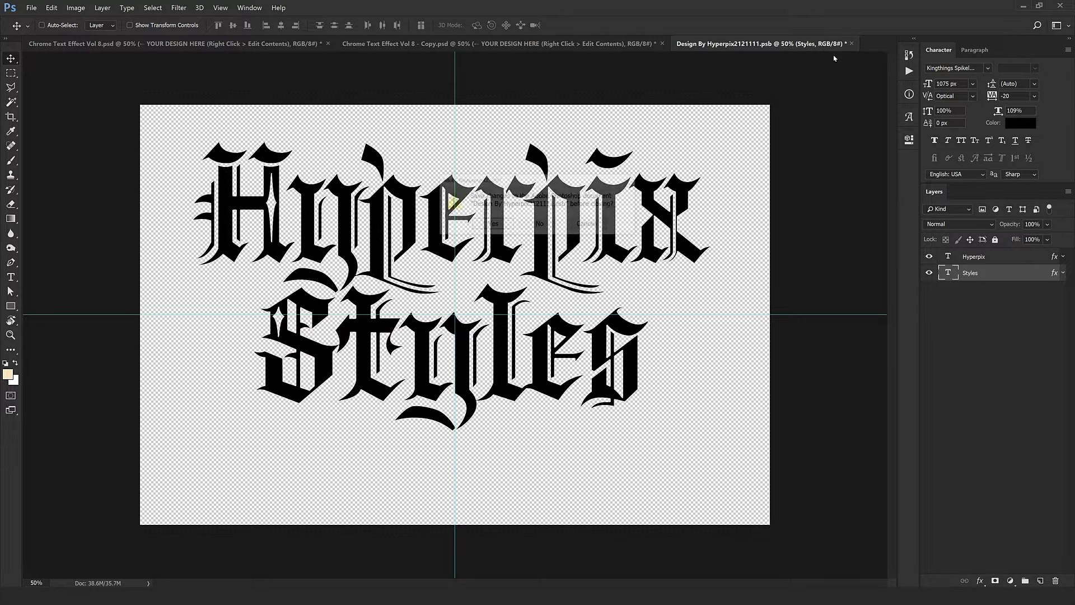
left_click(503, 226)
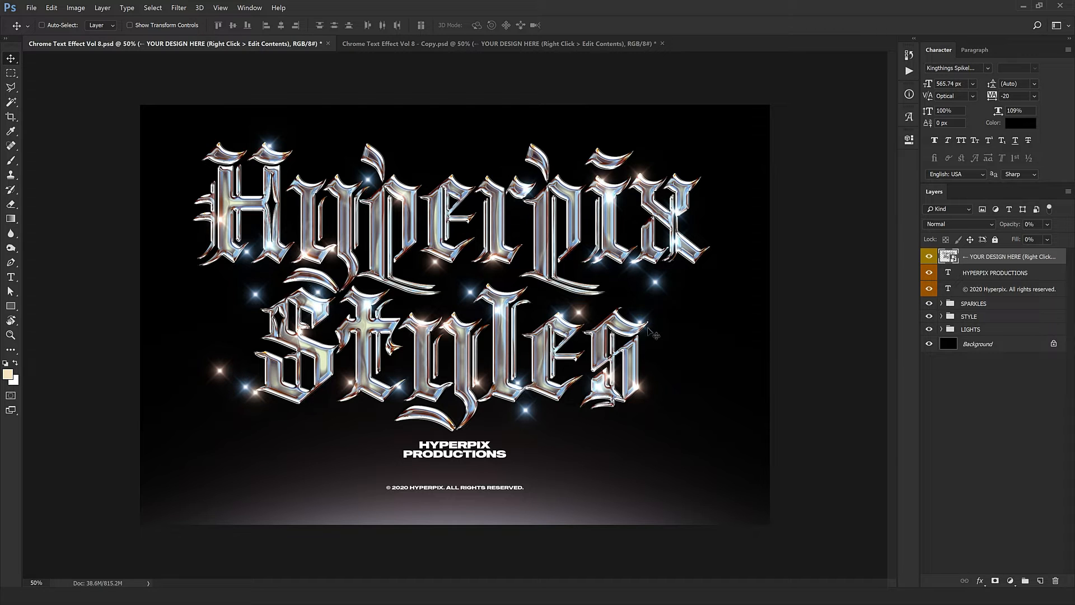
Replace the HYPERPIX PRODUCTIONS text with YOUR DESIGN AGENCY on two lines and nudge it down about 20 px.
left_click(985, 274)
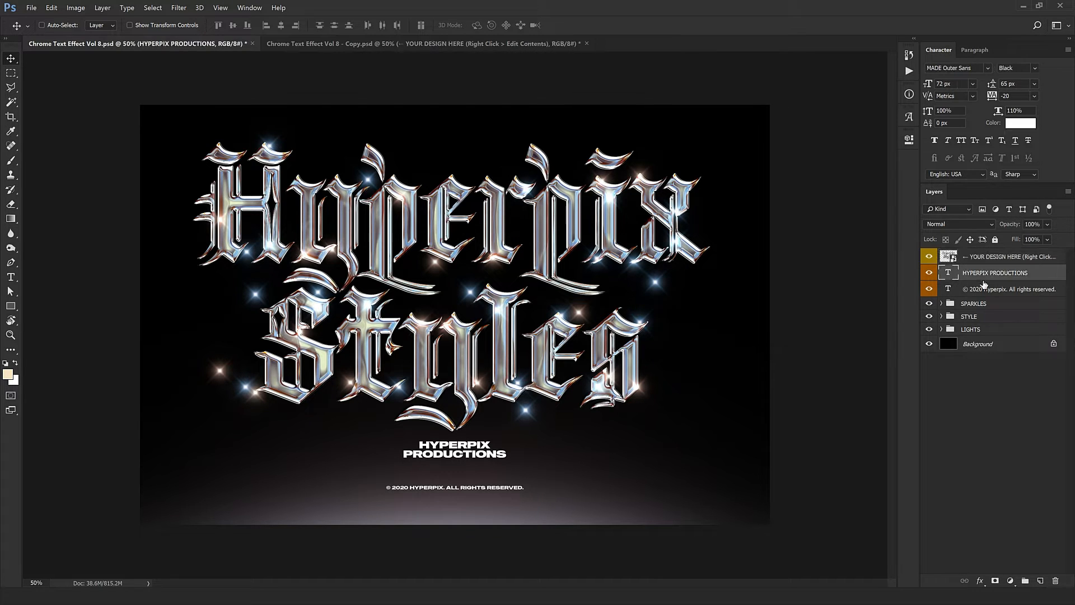
double_click(944, 274)
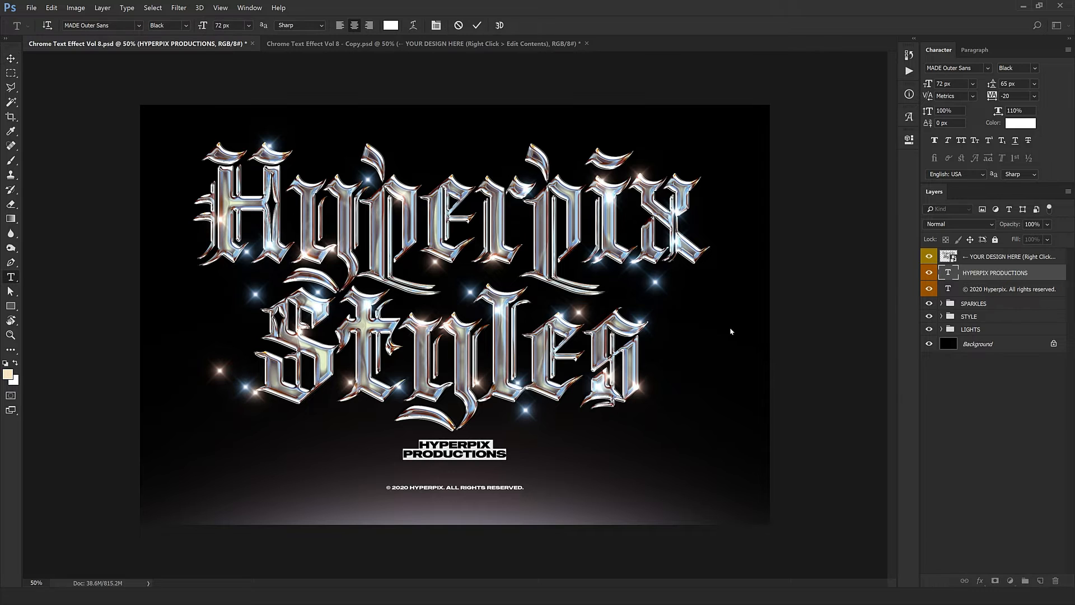
type("you")
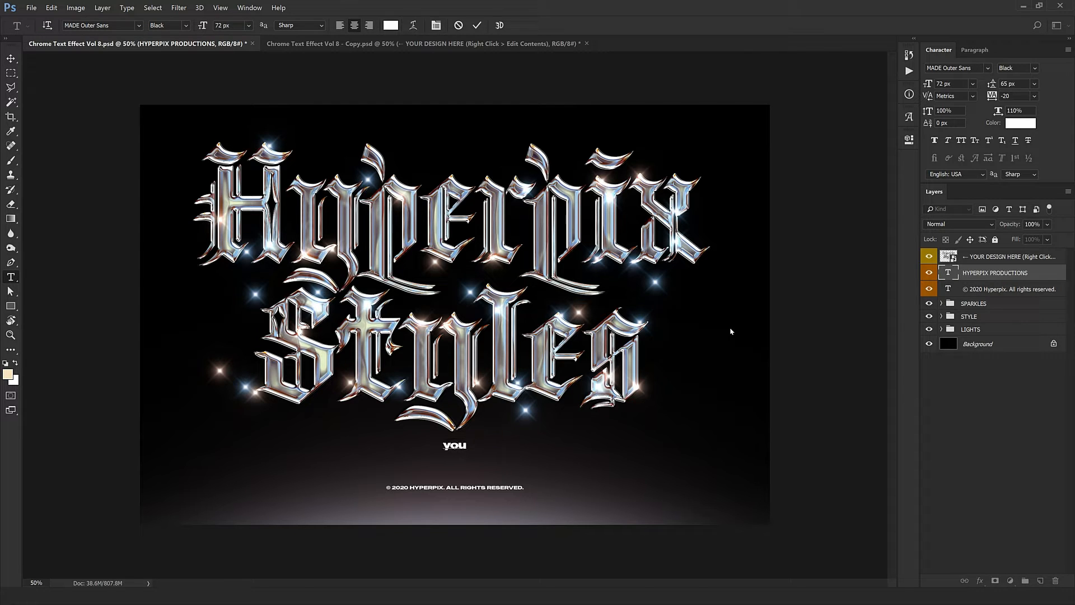
key("ctrl+a")
type("YOUR DESIGN")
key("Return")
type("A")
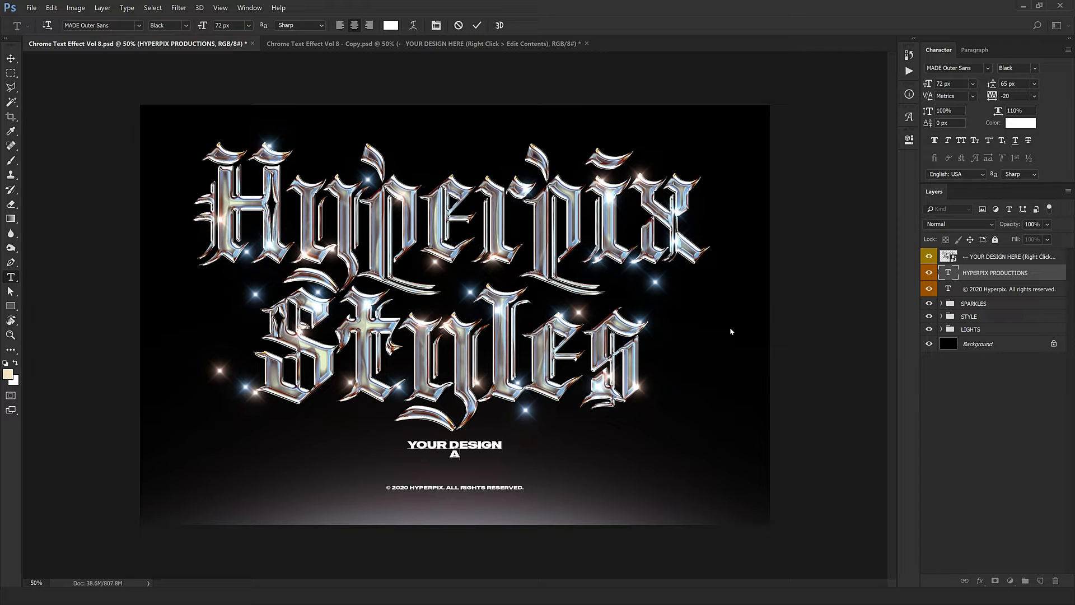
type("GENCY")
key("ctrl+Return")
key("v")
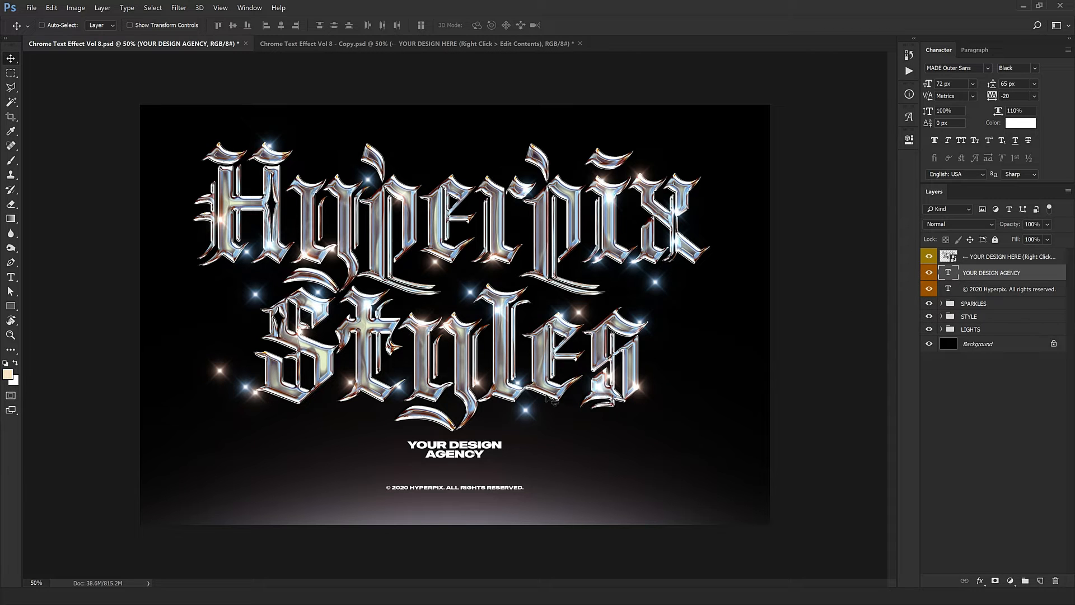
key("shift+Down")
key("shift+Down")
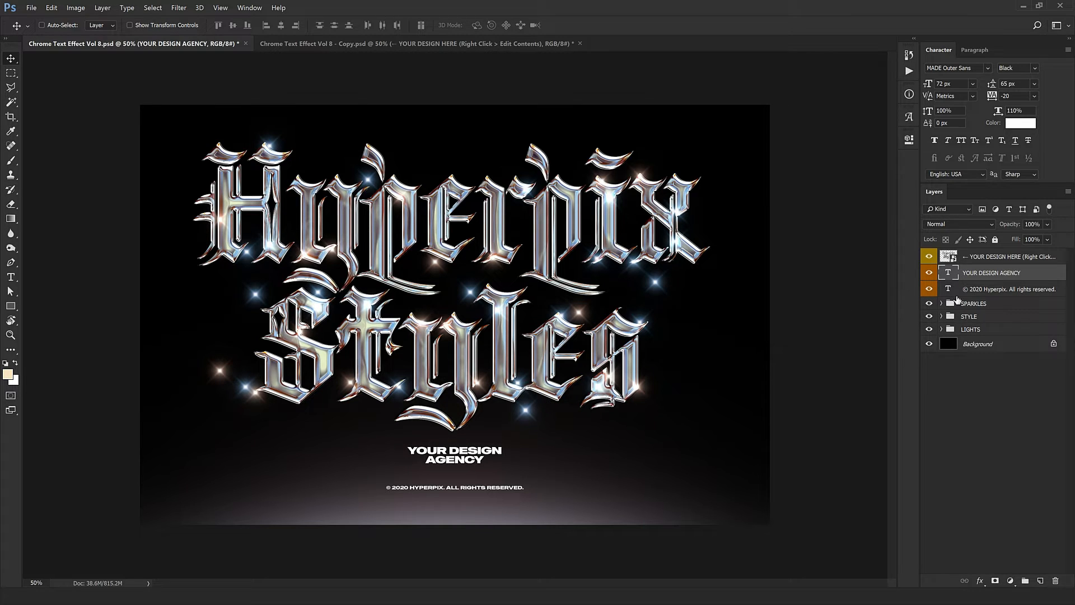
Expand the SPARKLES group and reposition its first three Sparkle layers over the chrome lettering.
left_click(942, 305)
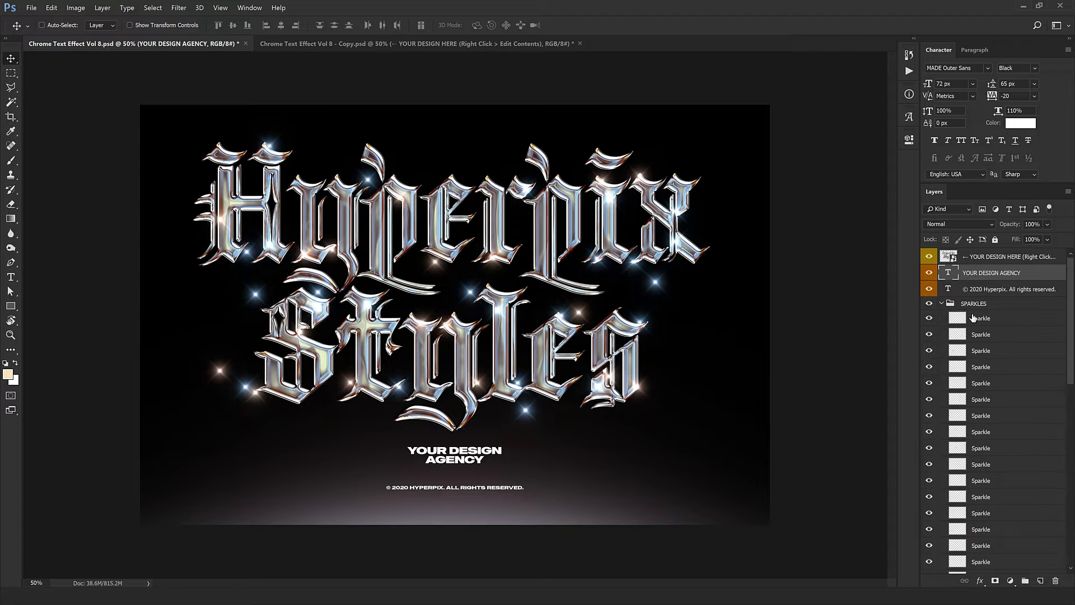
left_click(986, 321)
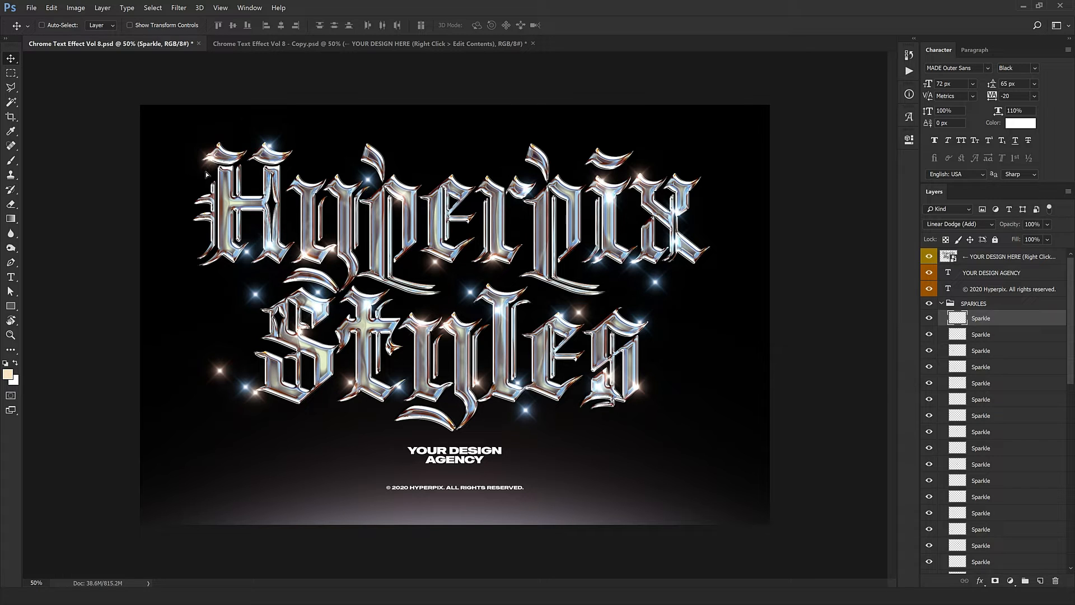
left_click(986, 335)
left_click_drag(335, 332, 331, 387)
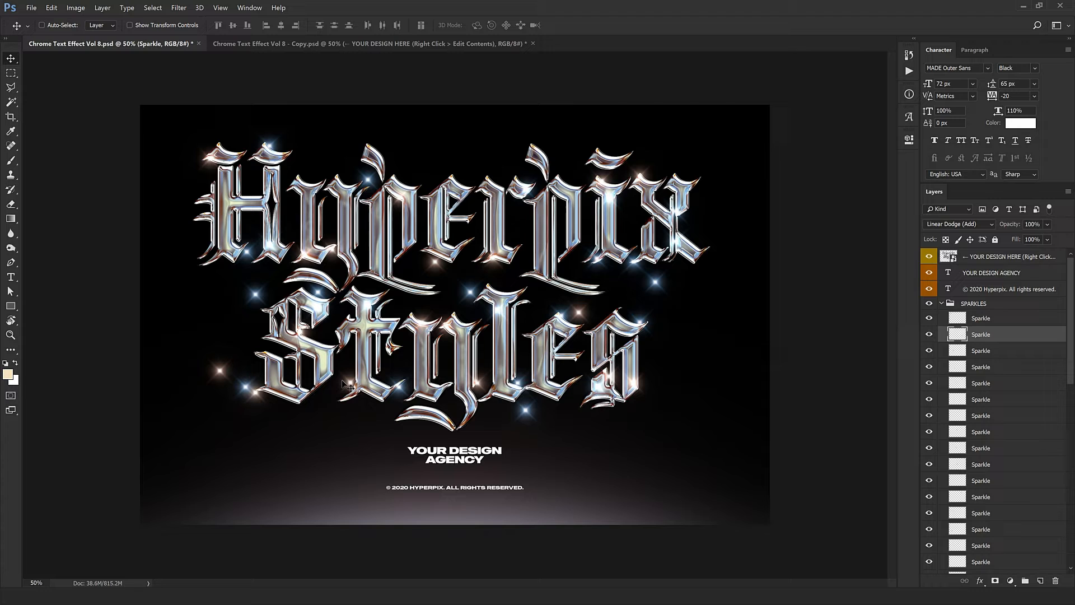
left_click(976, 350)
left_click_drag(481, 408, 496, 364)
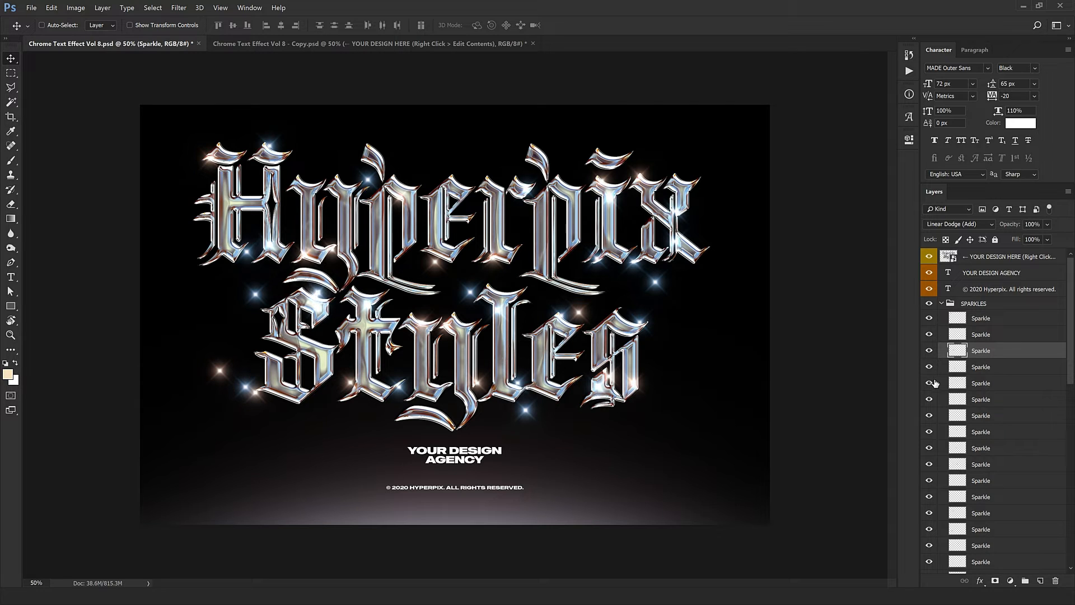
Reposition the next few Sparkle layers around the Styles lettering and collapse the SPARKLES group.
left_click(984, 369)
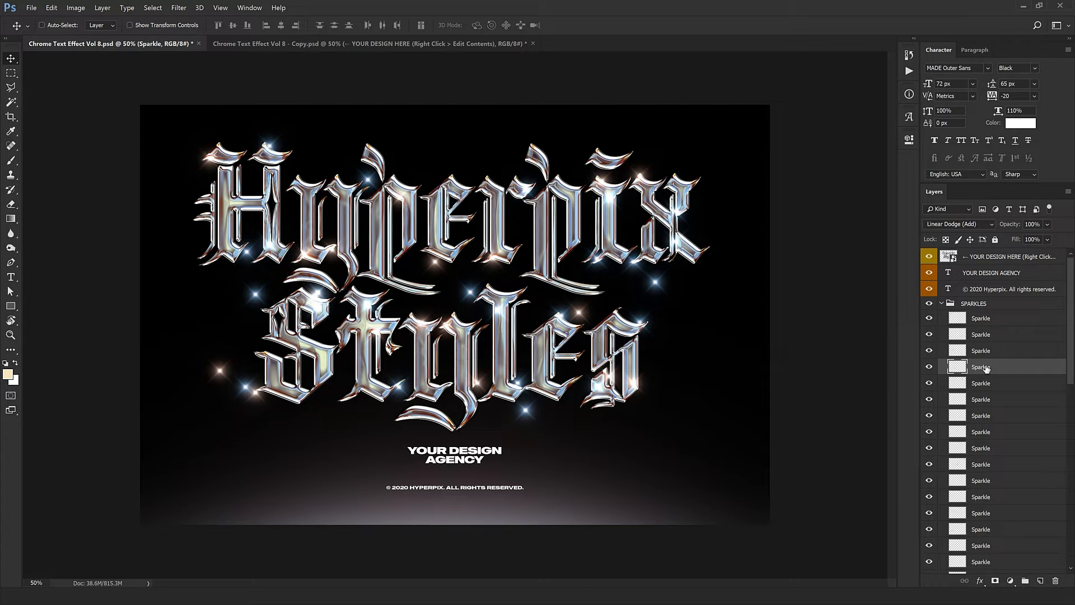
left_click(981, 382)
left_click_drag(380, 450, 322, 451)
left_click(978, 402)
left_click_drag(369, 425, 536, 422)
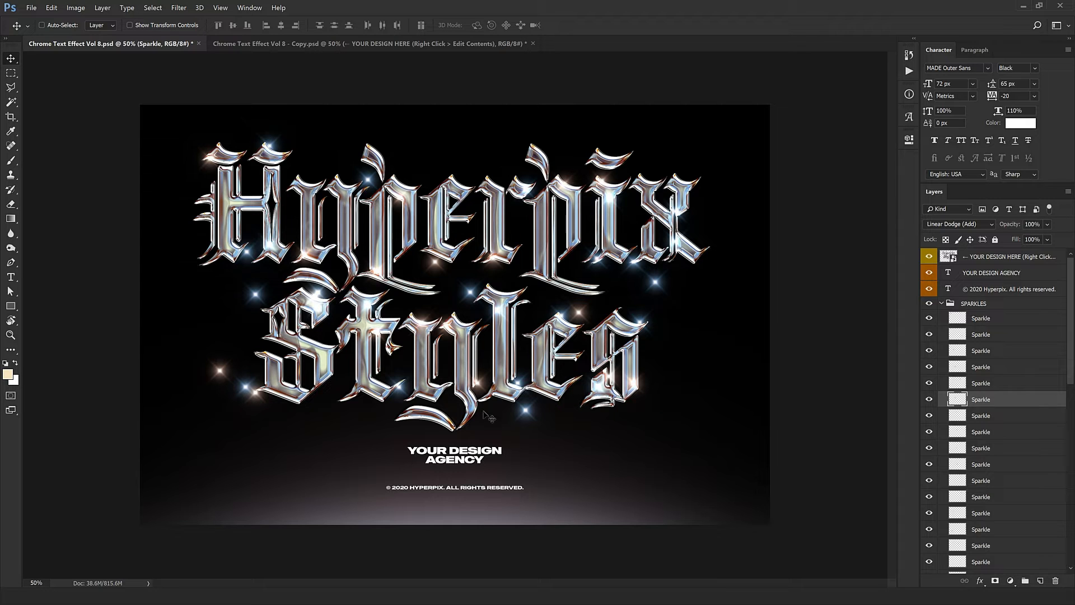
left_click(945, 306)
left_click(942, 304)
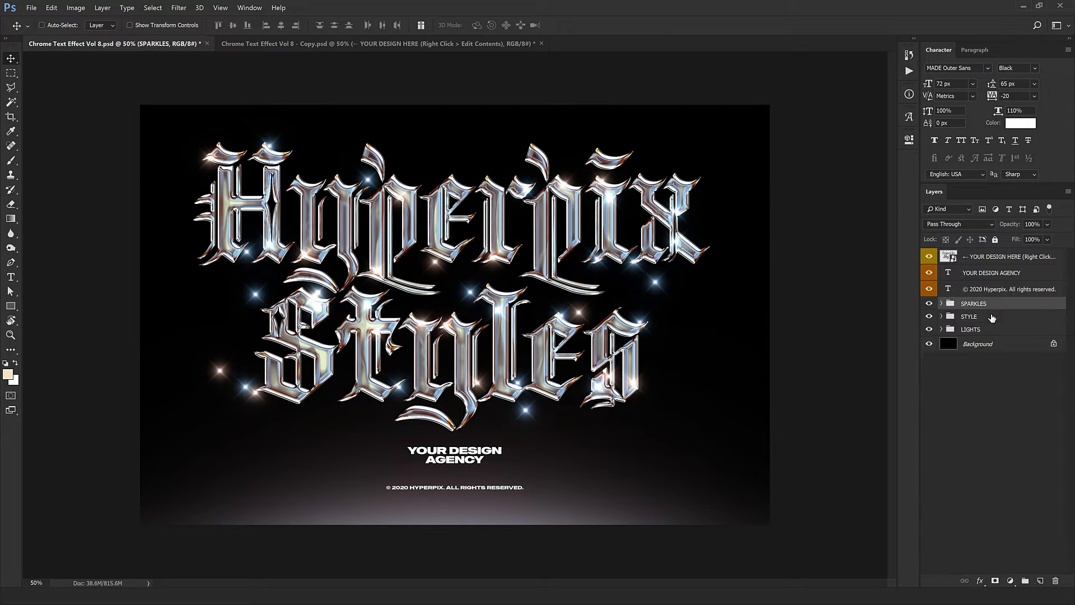
Inspect the STYLE and LIGHTS groups, hiding and reshowing both Light layers and the Background to compare the artwork.
left_click(946, 316)
left_click(942, 317)
left_click(942, 317)
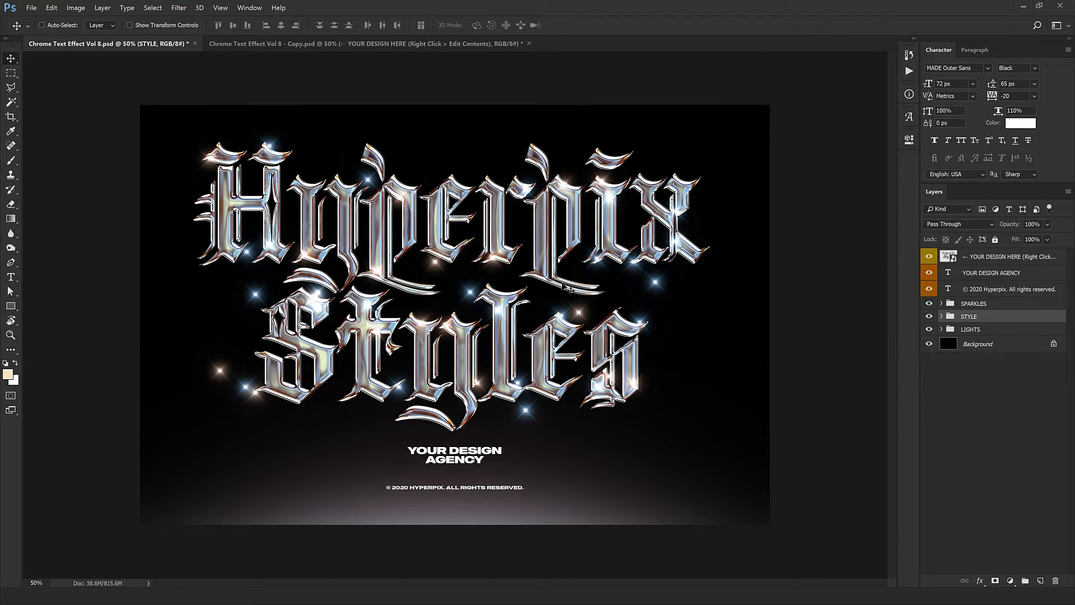
left_click(975, 330)
left_click(941, 329)
left_click(1017, 344)
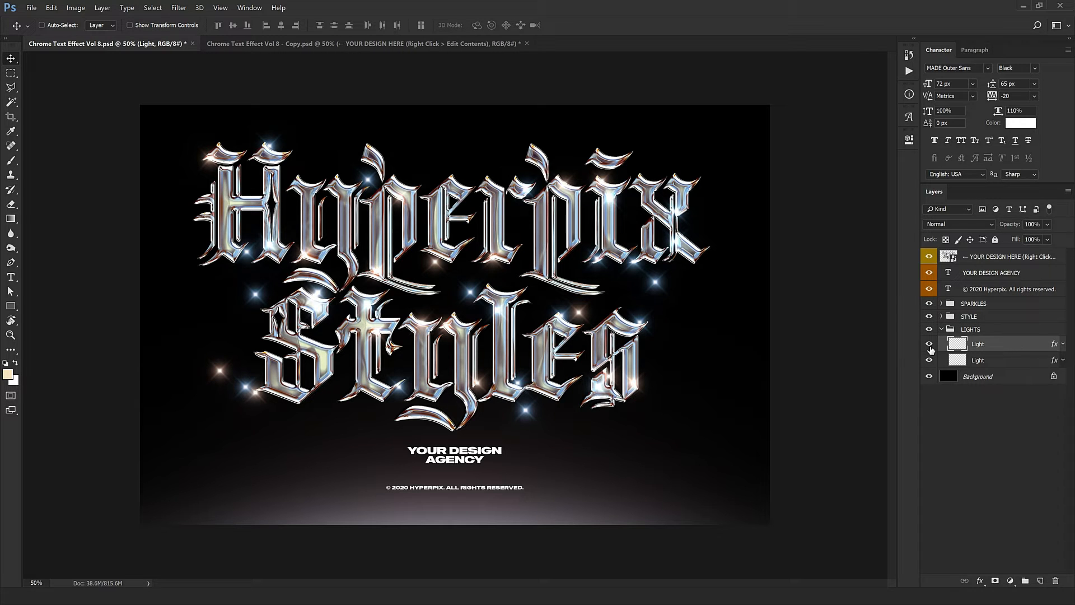
left_click_drag(929, 344, 920, 372)
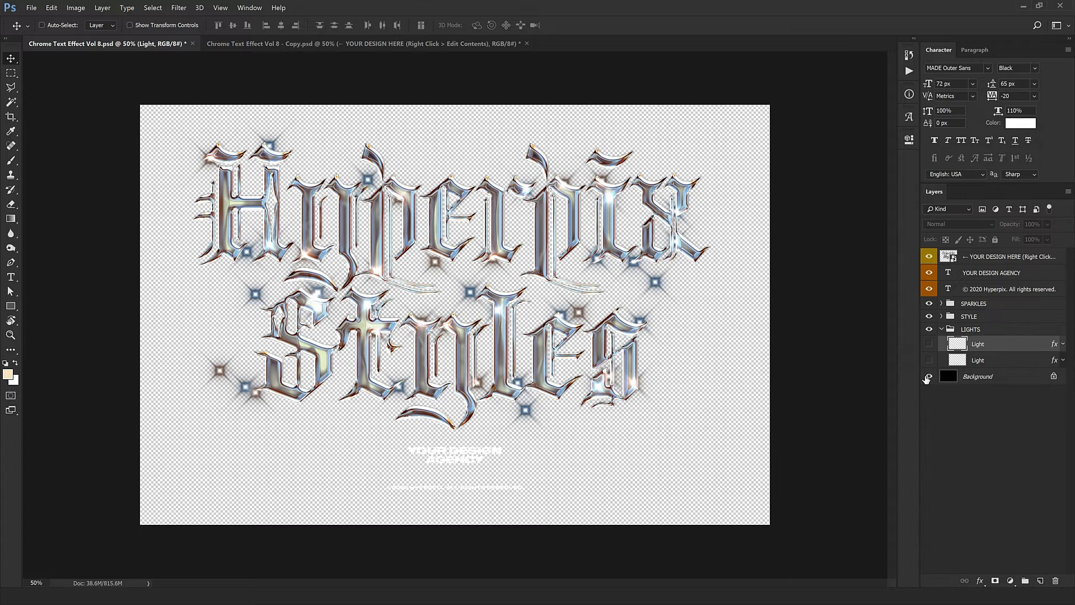
left_click(928, 377)
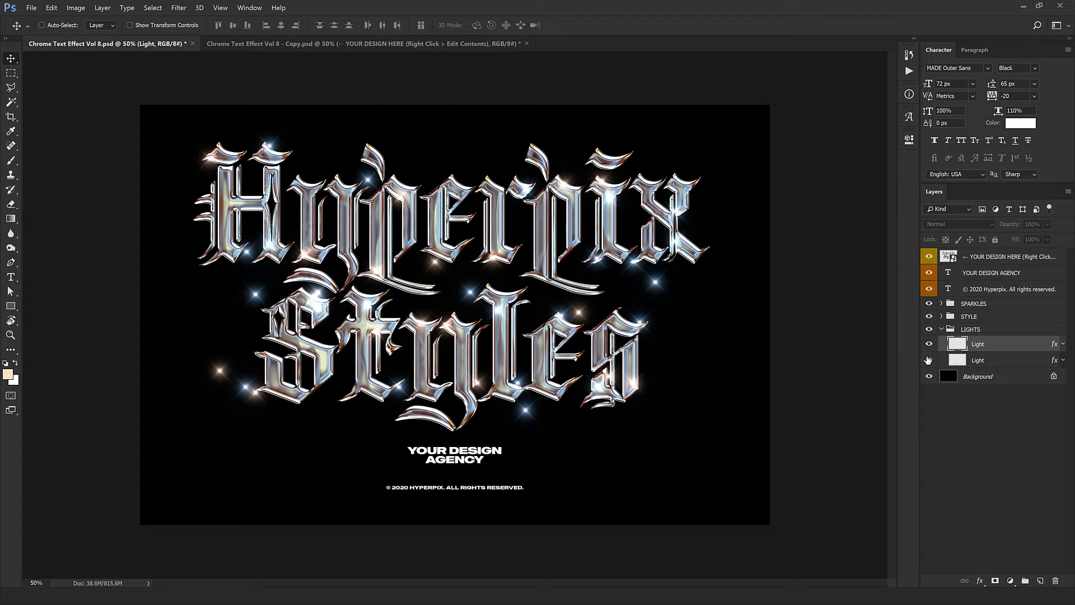
left_click(928, 360)
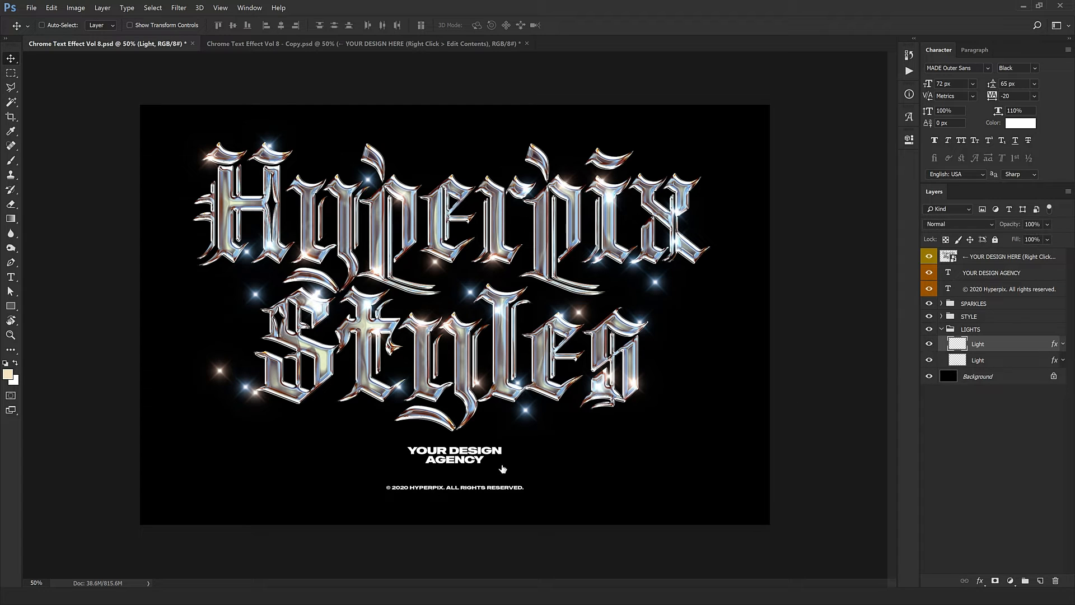
Try a purple 8c67ec and another hue as the Color Overlay of the upper Light layer.
double_click(1056, 347)
left_click(631, 494)
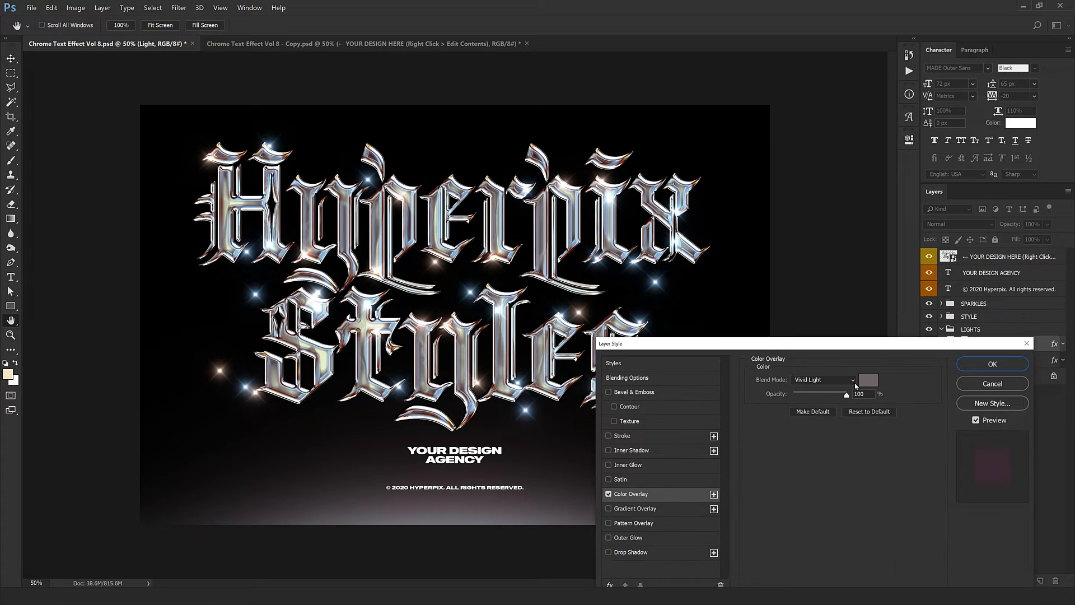
left_click(868, 382)
left_click_drag(493, 130, 772, 323)
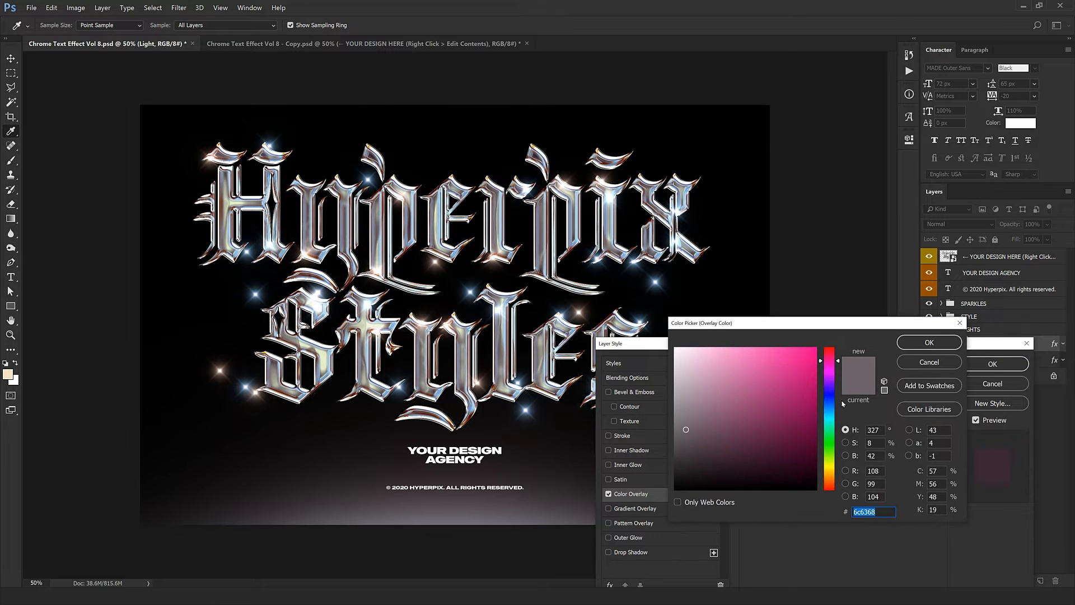
left_click(829, 388)
left_click(754, 358)
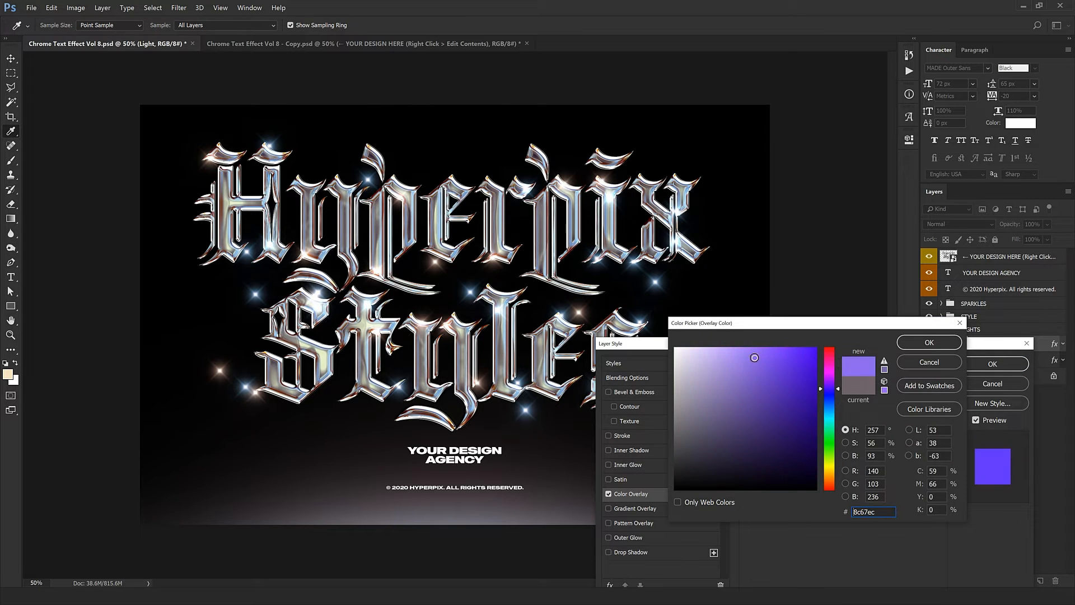
left_click(832, 438)
left_click_drag(736, 383, 738, 392)
left_click(929, 362)
left_click(1017, 368)
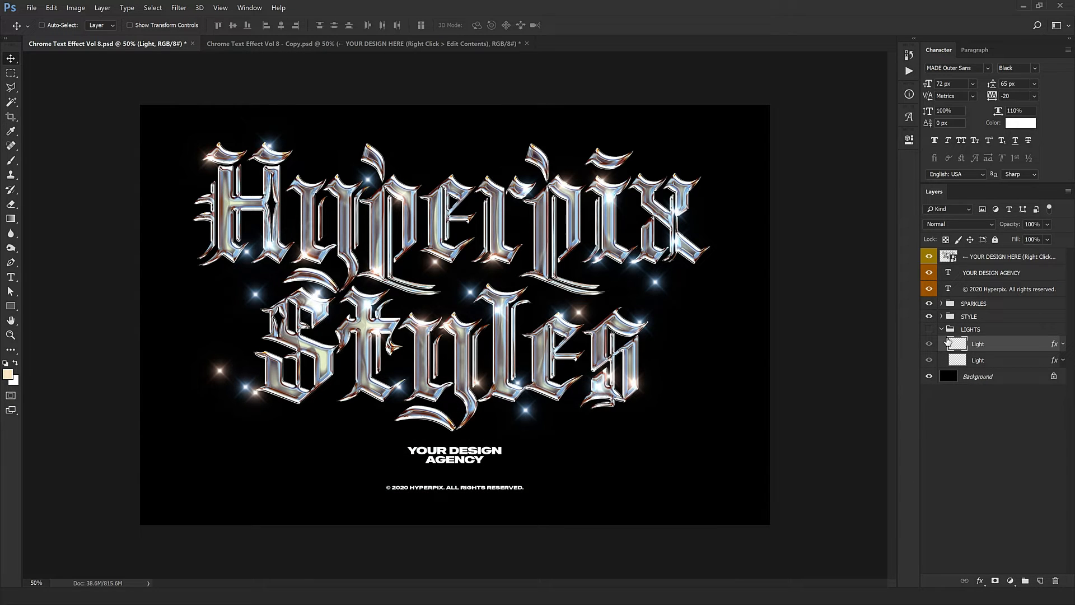
Hide the SPARKLES group, the LIGHTS group with both Light layers, and the Background layer.
left_click(929, 329)
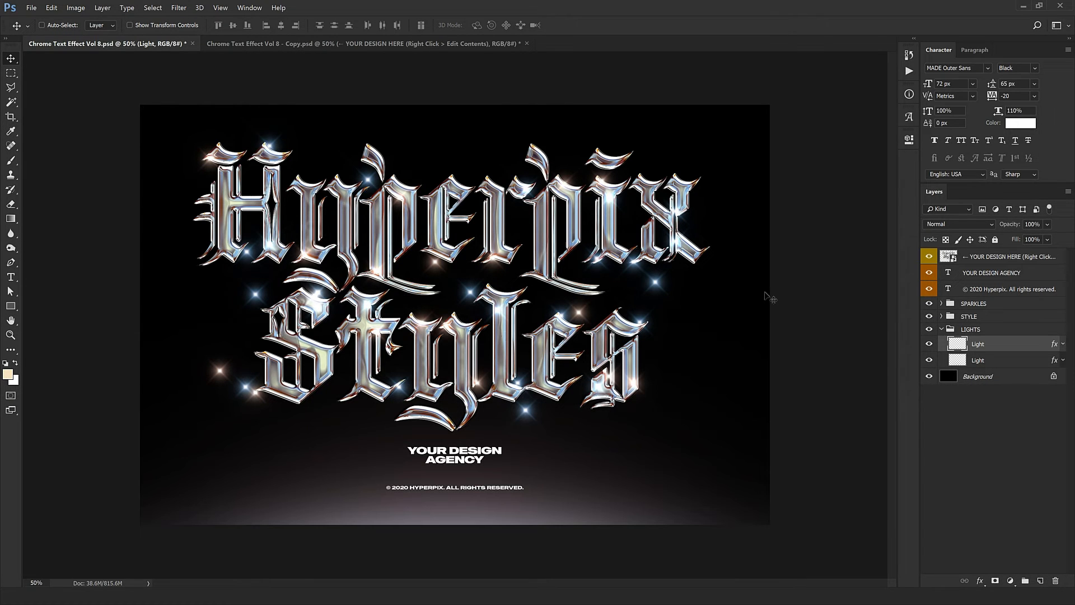
left_click(929, 305)
left_click_drag(929, 329, 923, 382)
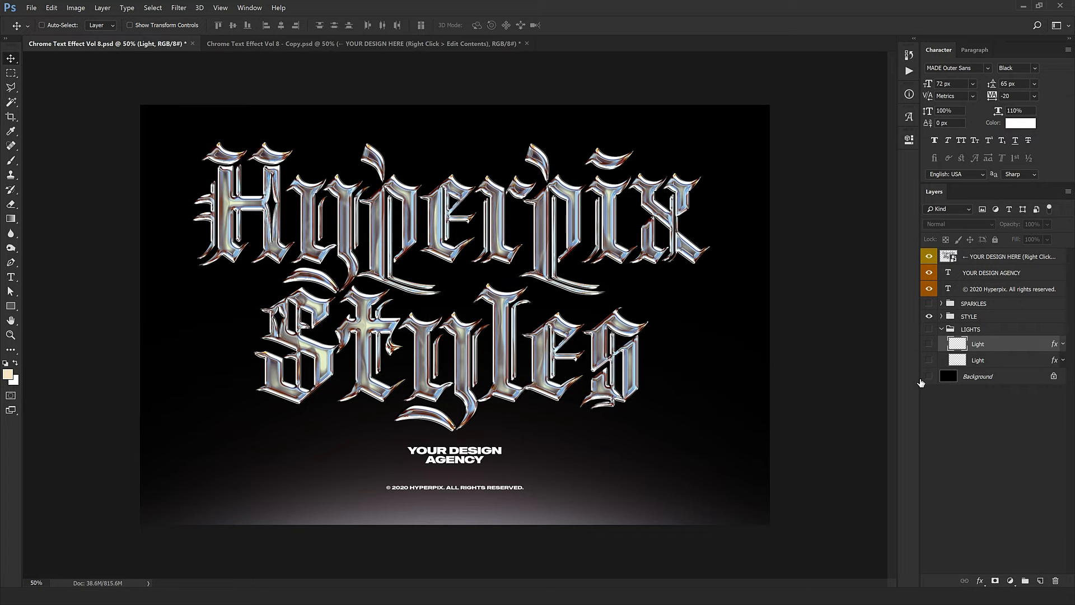
Examine the edges and reflections of the chrome Hyperpix Styles lettering up close on the transparent background.
key("ctrl+plus")
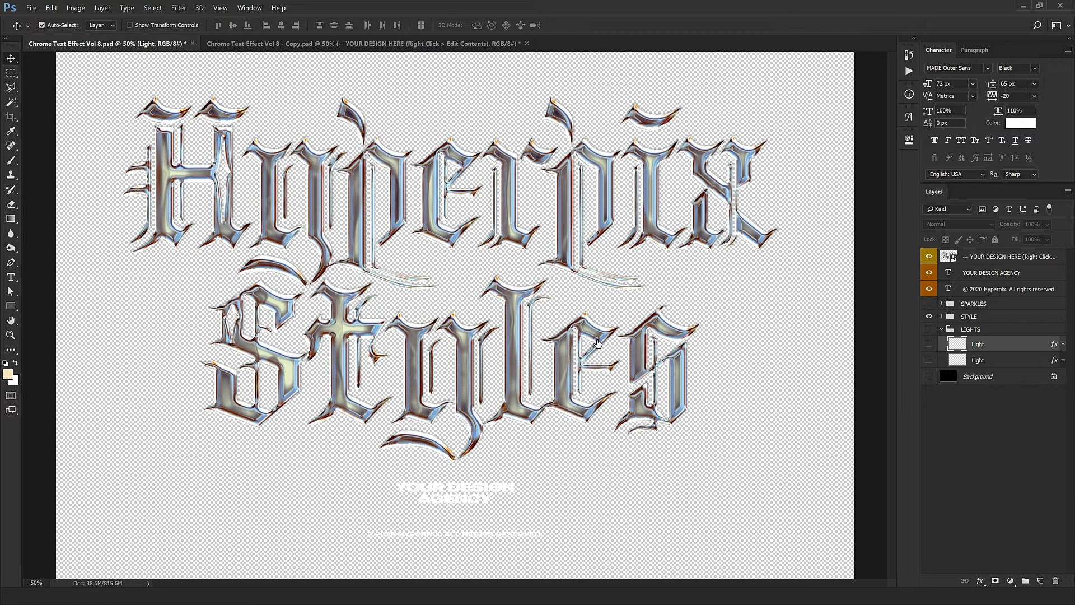
key("ctrl+plus")
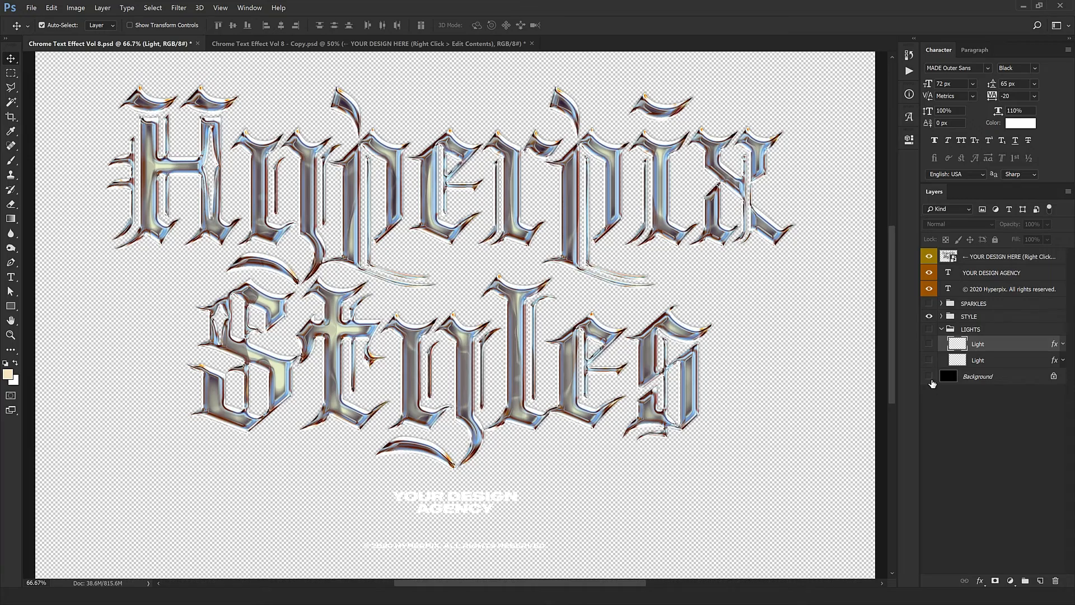
key("ctrl+plus")
scroll(708, 510, "up", 5)
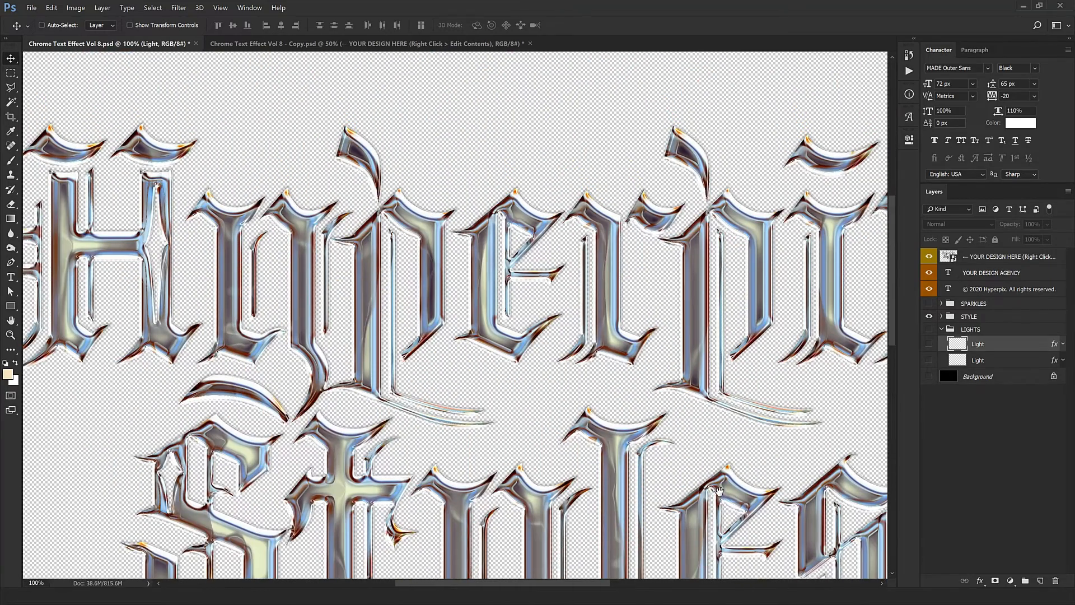
scroll(709, 510, "down", 4)
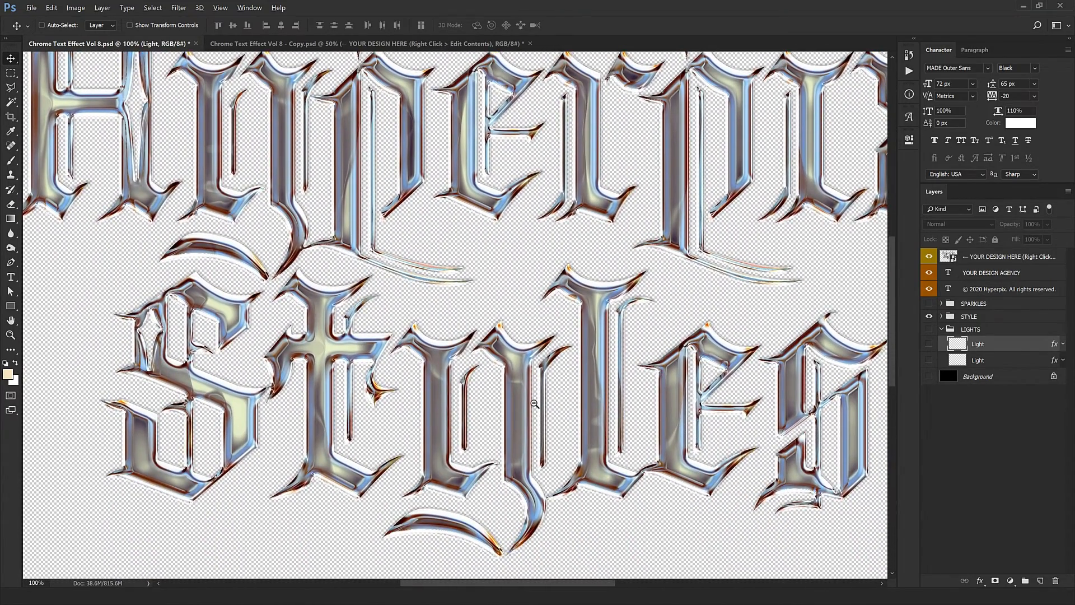
key("ctrl+minus")
key("ctrl+minus")
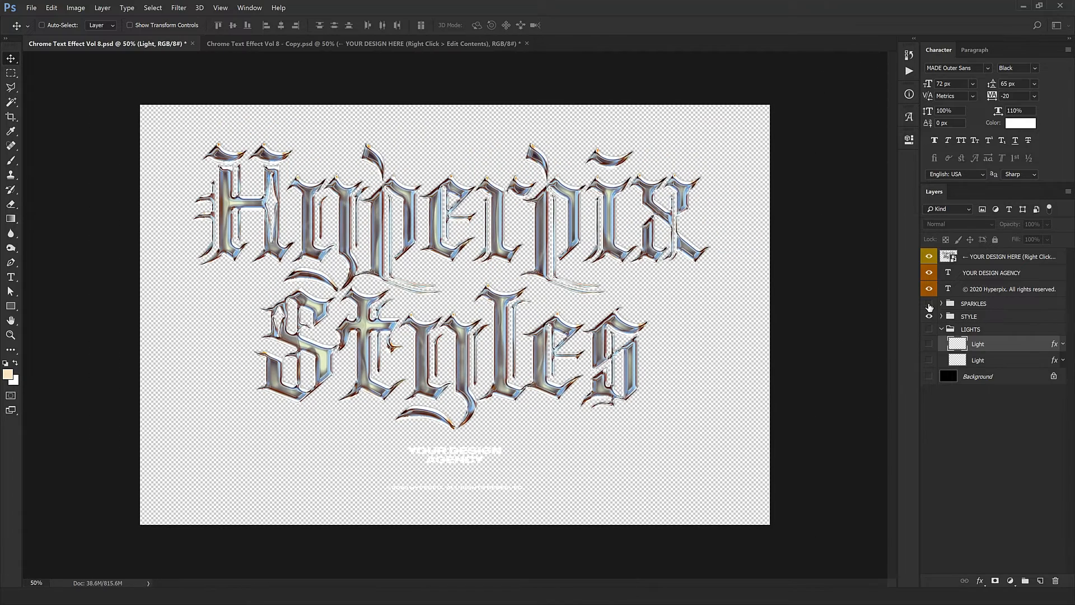
Show the SPARKLES, LIGHTS and Background layers again and collapse the LIGHTS group.
left_click_drag(929, 307, 936, 379)
left_click(943, 331)
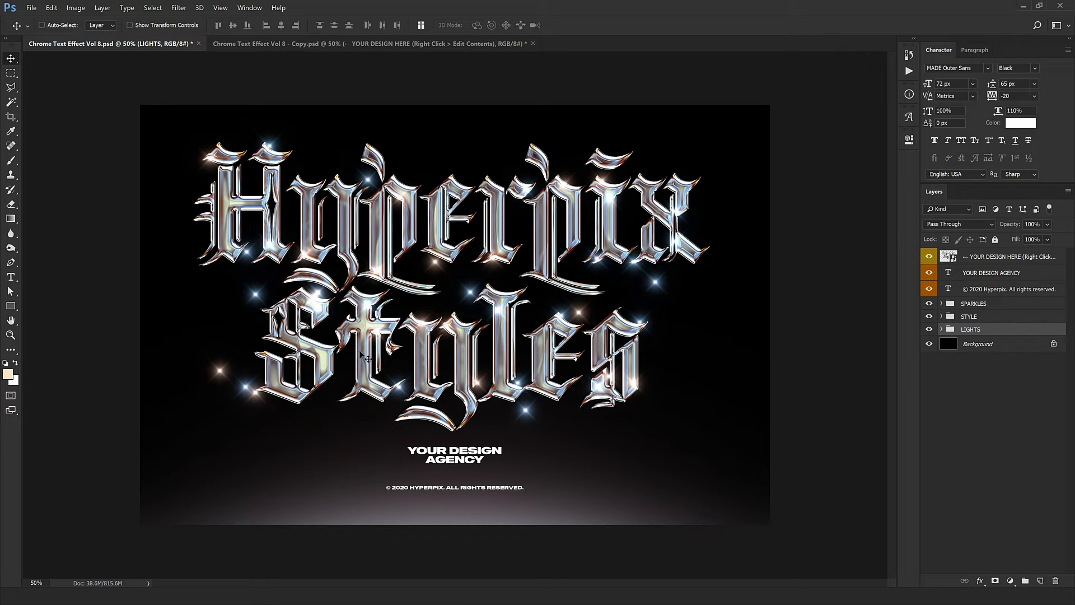
Open the YOUR DESIGN HERE smart object's contents, and open the Logo image from the Logo folder in Photoshop.
left_click(988, 261)
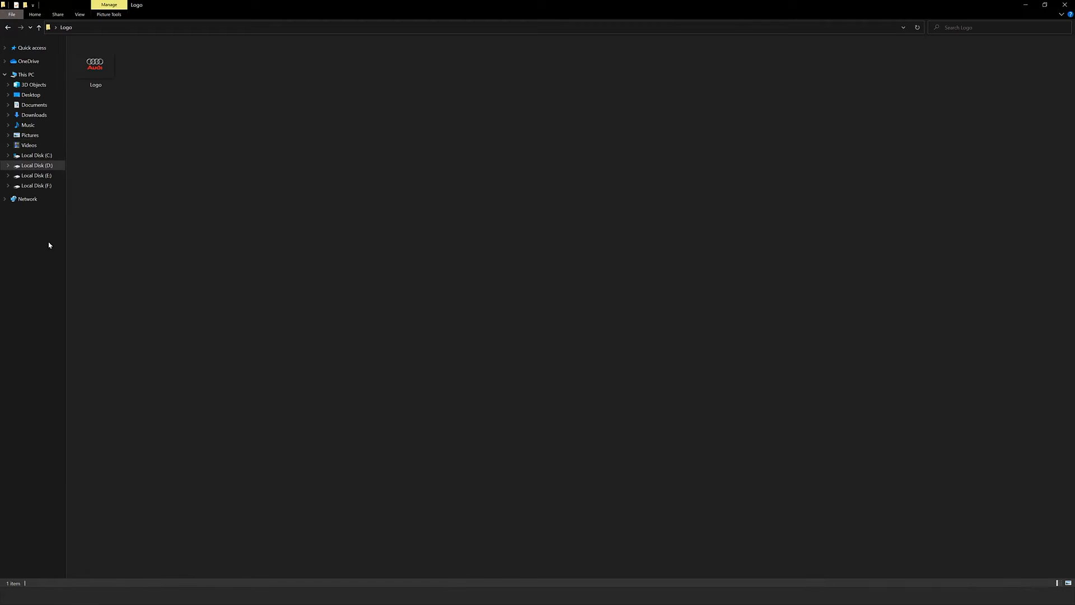
left_click_drag(91, 73, 621, 258)
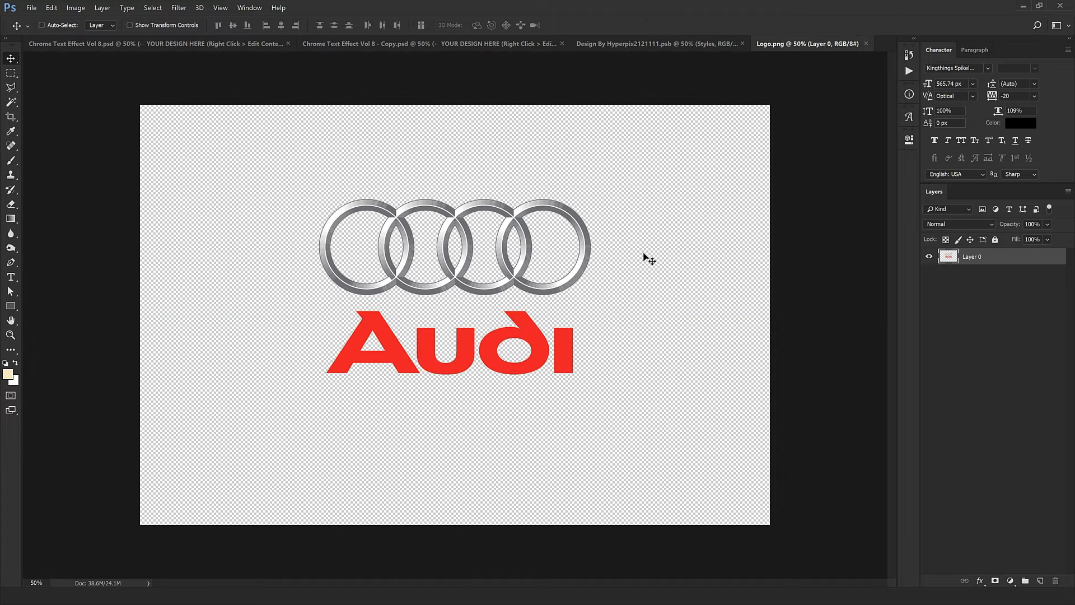
Copy the Audi logo into Design By Hyperpix2121111.psb, centering it horizontally on the canvas.
left_click_drag(541, 197, 520, 263)
key("ctrl+t")
key("Return")
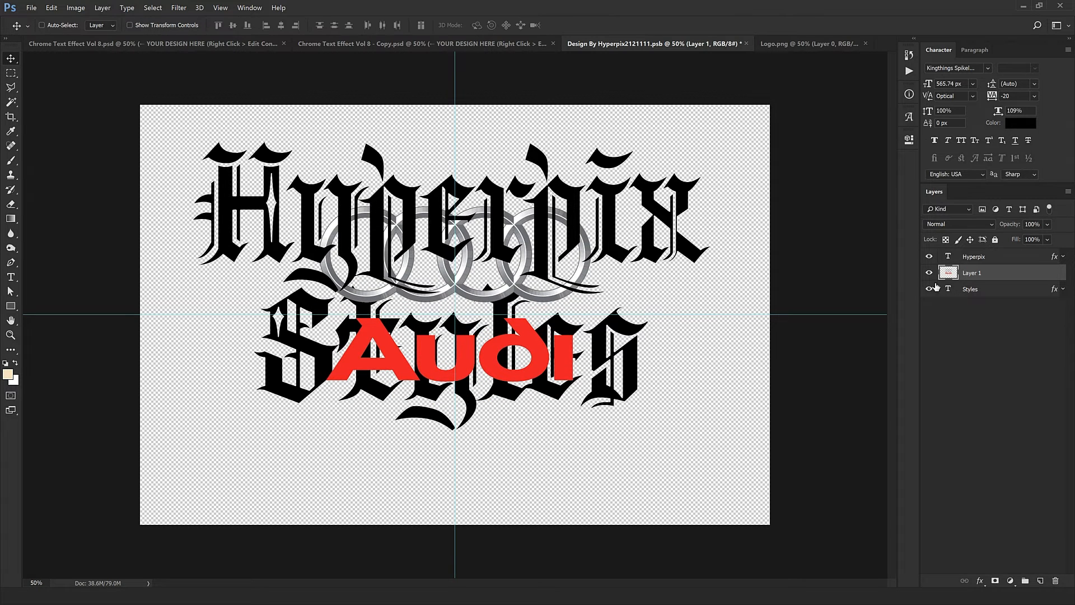
Delete the Hyperpix and Styles text layers from the smart object and close Logo.png.
left_click(947, 291)
left_click(972, 263, "ctrl")
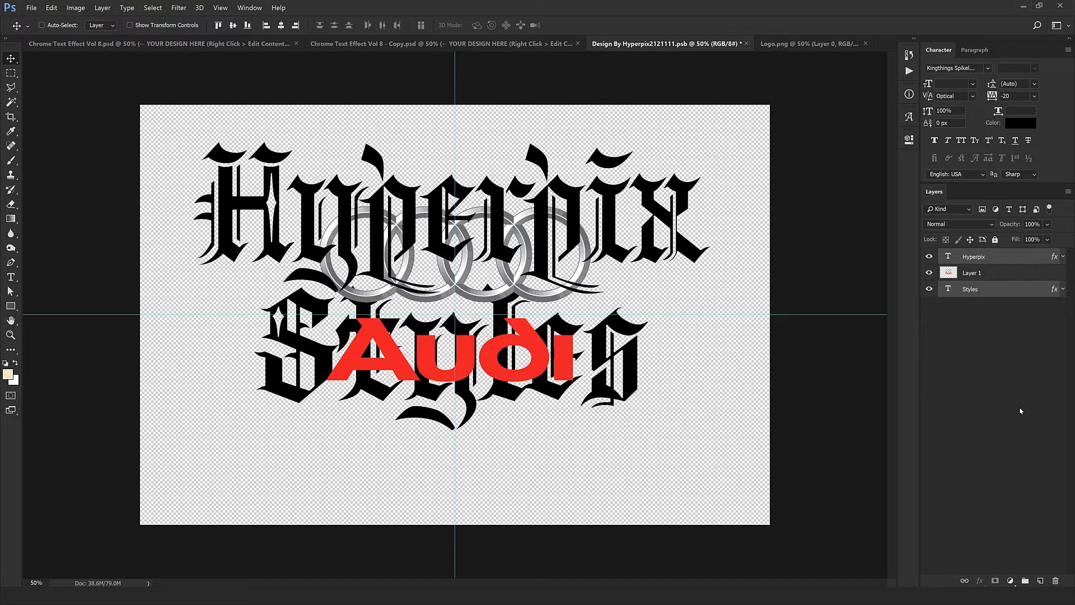
key("Delete")
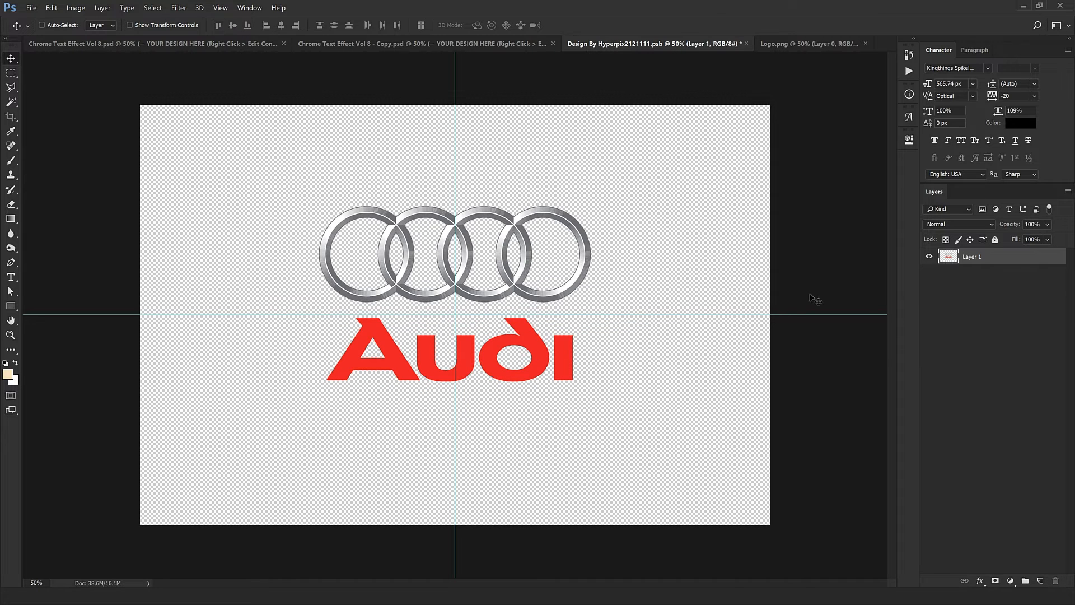
left_click(865, 43)
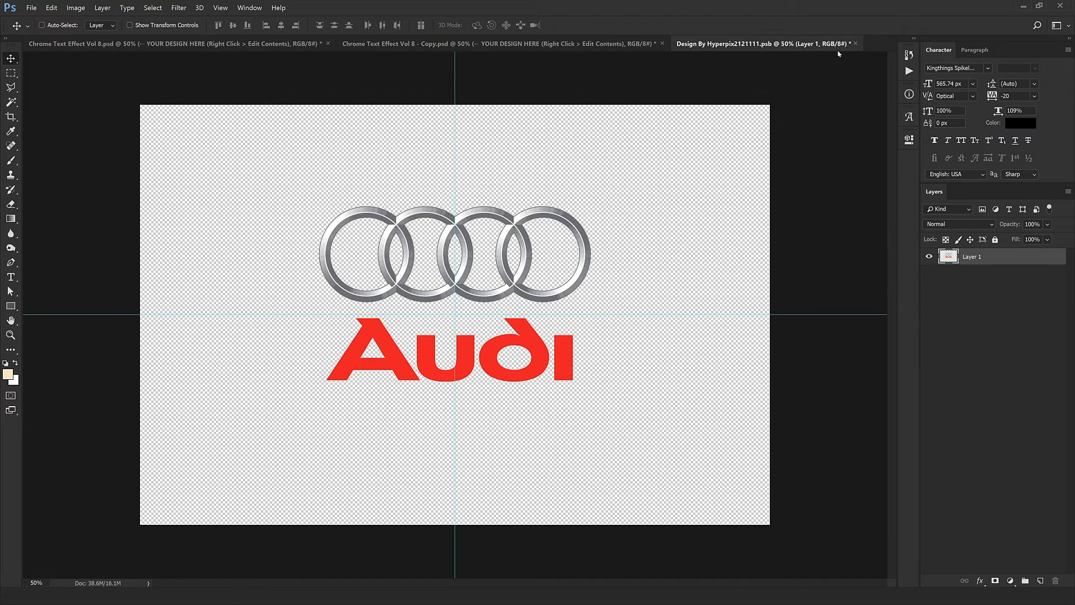
Close Design By Hyperpix2121111.psb with its changes saved and check the chrome effect on the Audi logo.
left_click(856, 44)
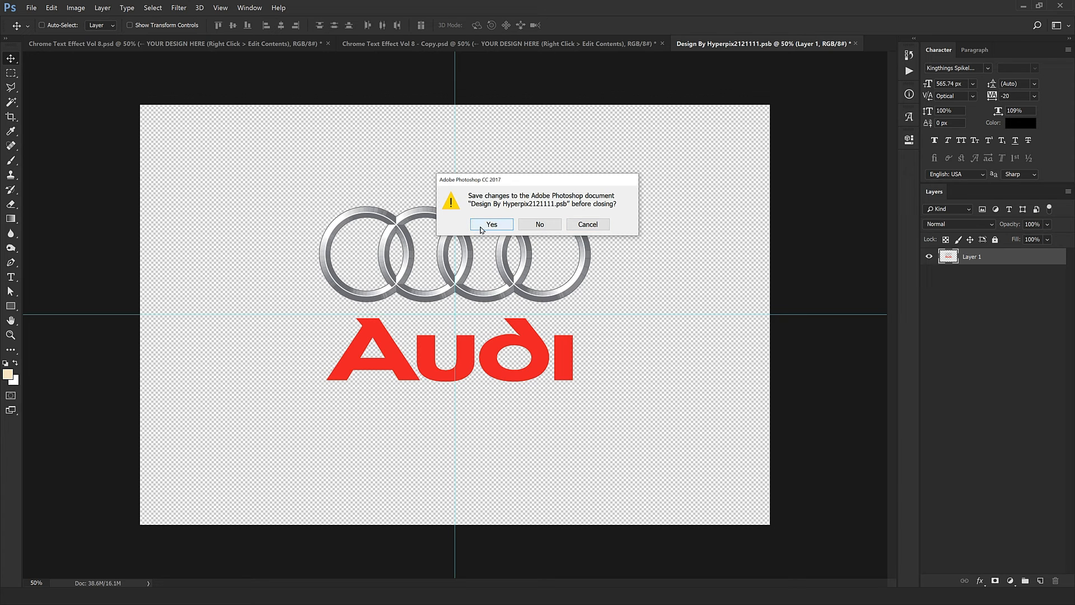
left_click(488, 224)
left_click_drag(489, 233, 516, 275)
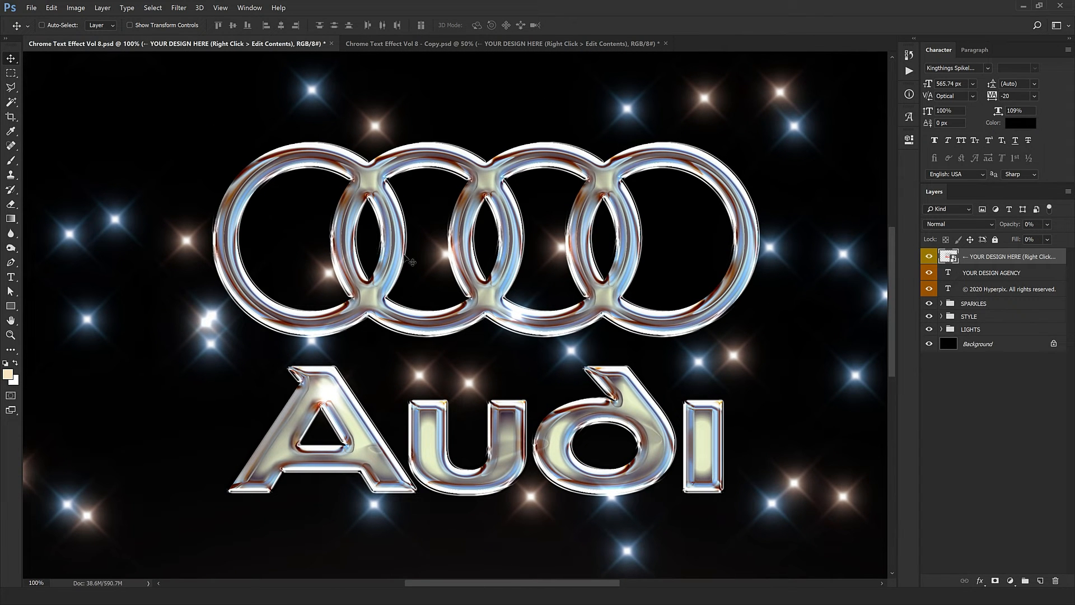
left_click_drag(654, 277, 643, 257)
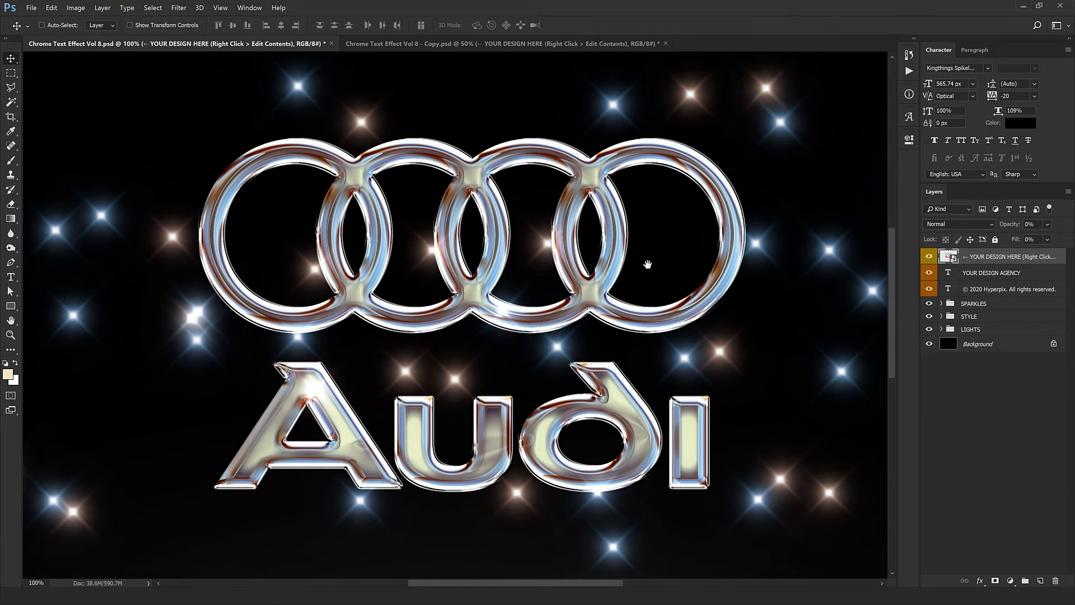
Expand the SPARKLES group and reposition its first Sparkle layers onto the chrome Audi rings.
left_click(943, 304)
left_click(1034, 318)
left_click_drag(869, 311, 613, 334)
key("ctrl+minus")
key("ctrl+minus")
left_click(1002, 335)
left_click(1002, 350)
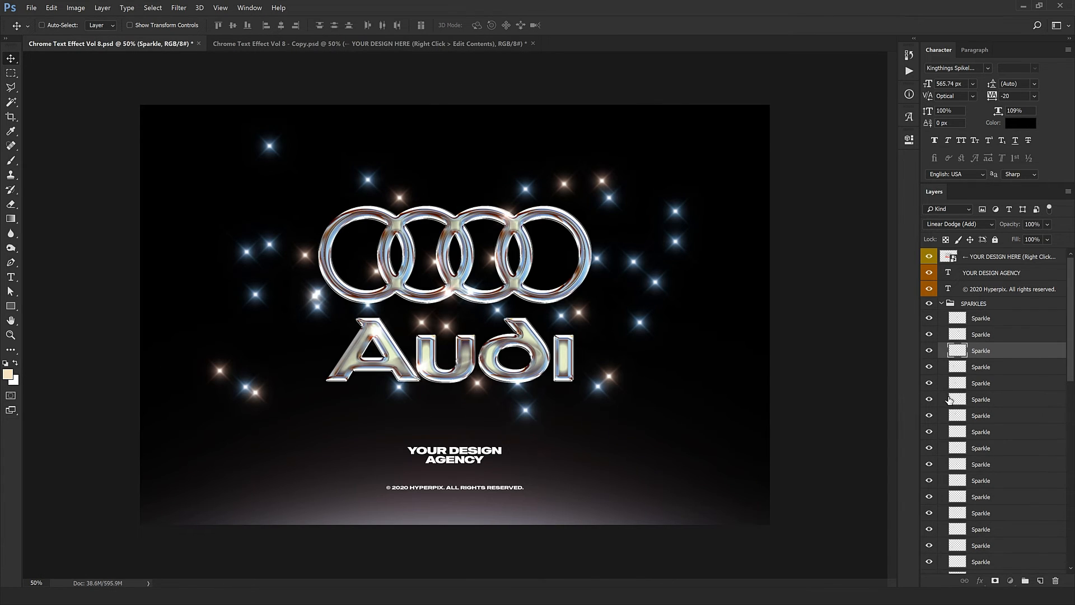
Reposition the remaining Sparkle layers onto the Audi rings and letters, and collapse the SPARKLES group.
left_click(975, 415)
left_click(986, 448)
left_click(997, 464)
scroll(1013, 482, "down", 10)
left_click(1017, 492)
left_click_drag(647, 461, 551, 420)
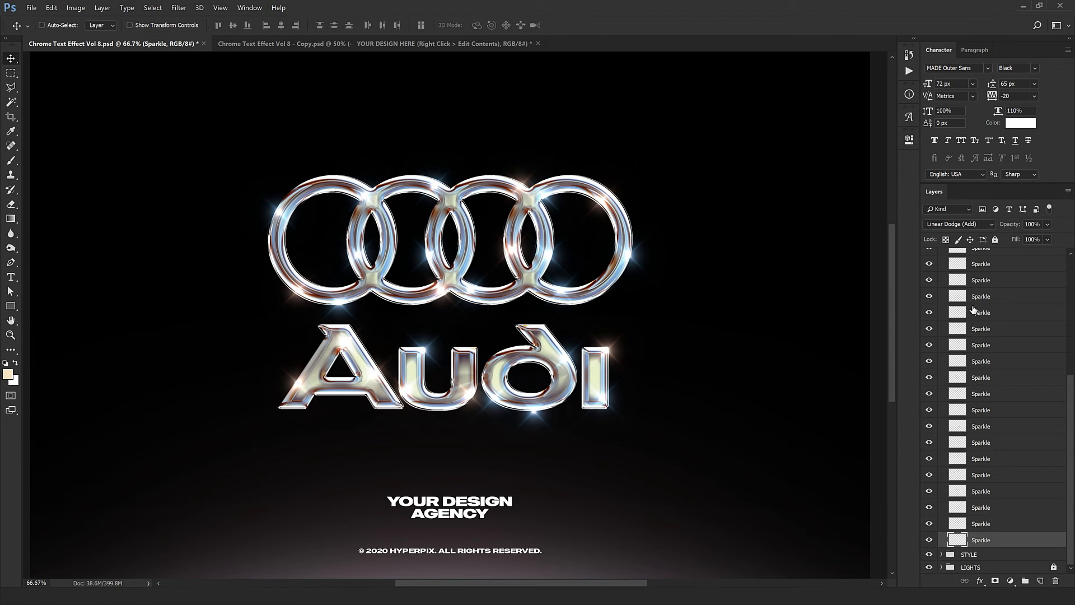
scroll(974, 308, "up", 5)
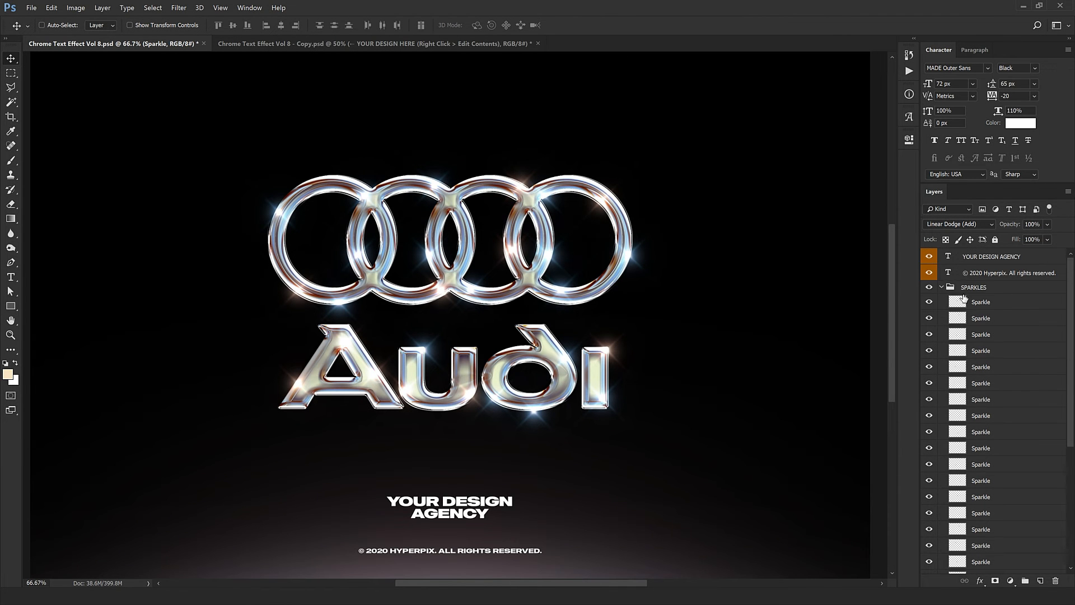
left_click(942, 287)
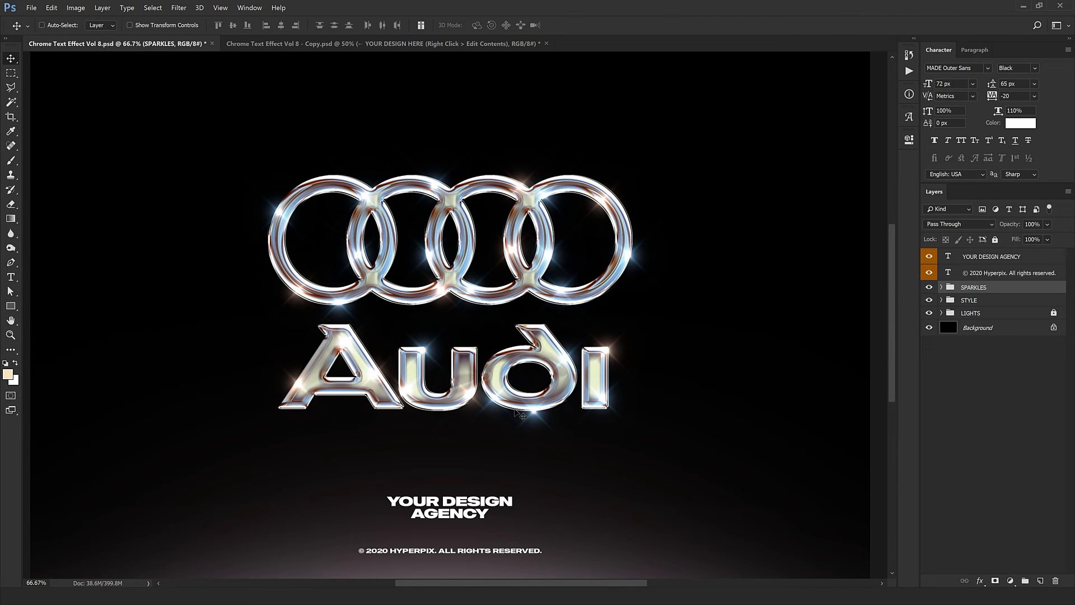